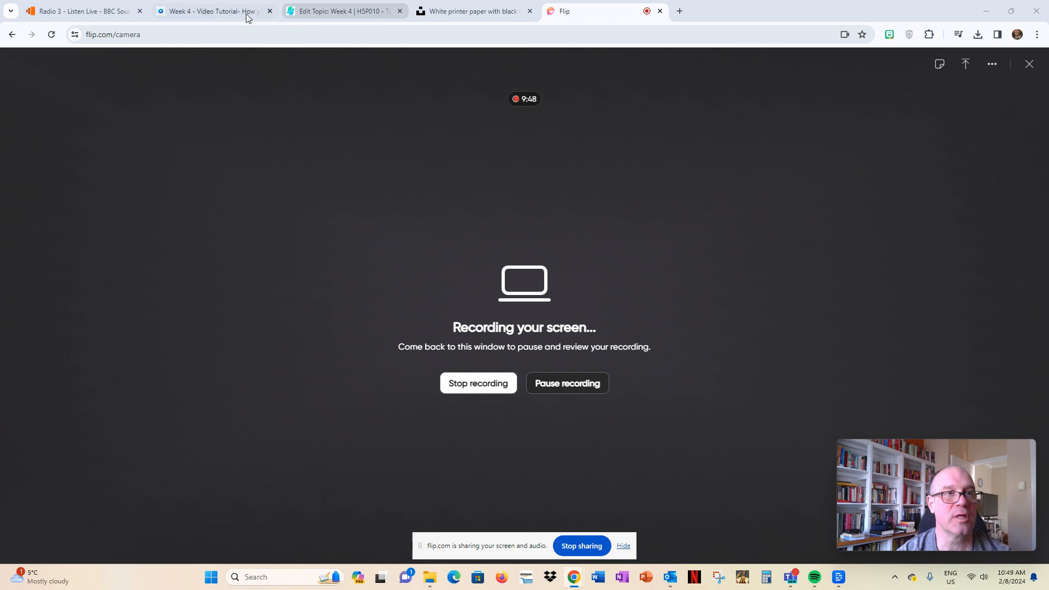
Step: Switch to the course page, view the Week 4 activity "Let's Go to the Movies!", and return to the course page
{"action": "left_click", "coordinate": [333, 11]}
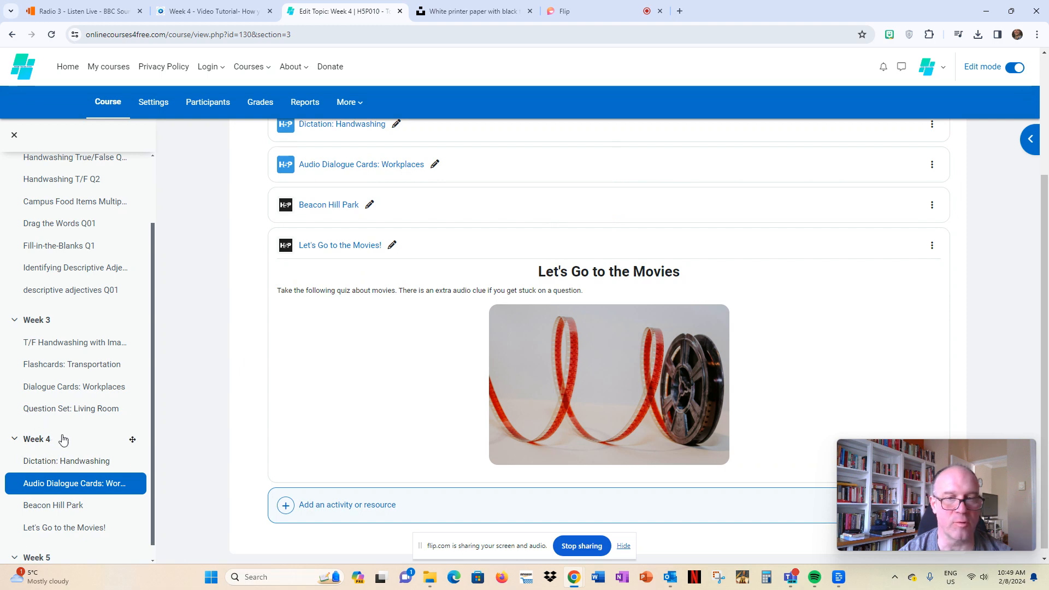
{"action": "left_click", "coordinate": [360, 251]}
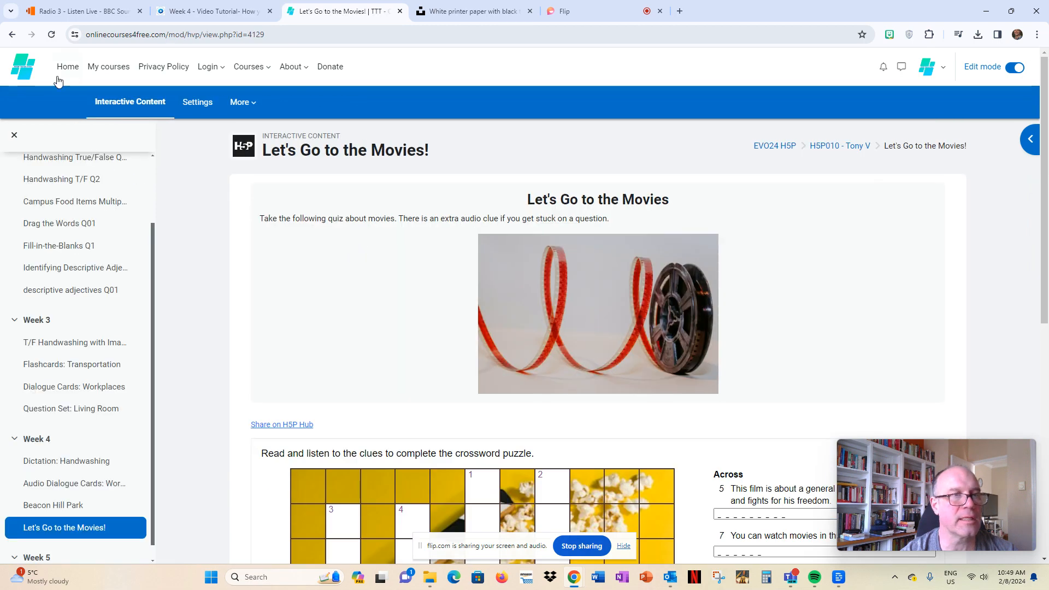
{"action": "left_click", "coordinate": [11, 34]}
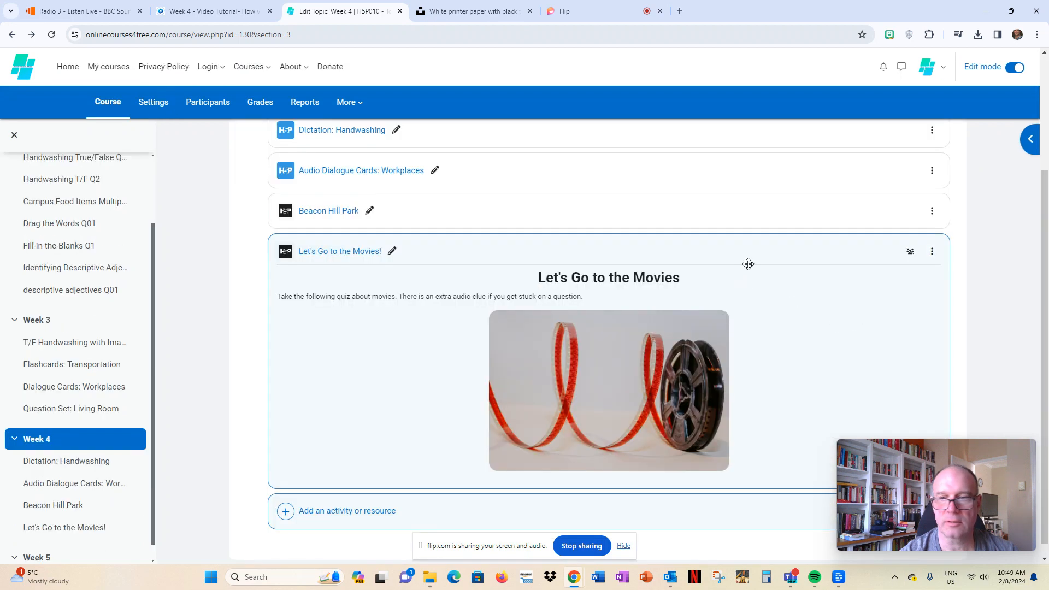
{"action": "left_click", "coordinate": [392, 253]}
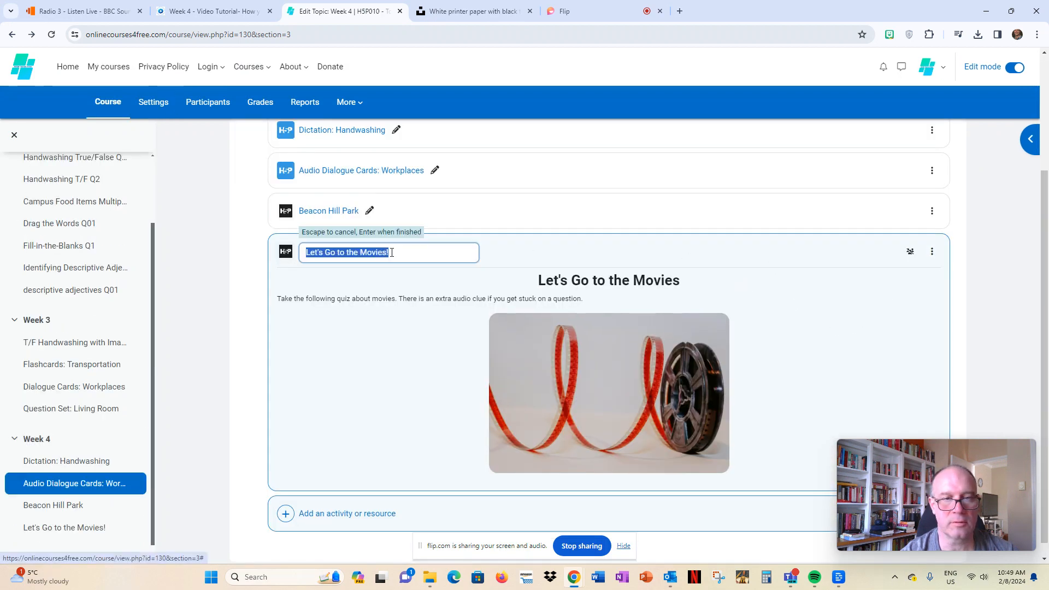
{"action": "left_click", "coordinate": [301, 254]}
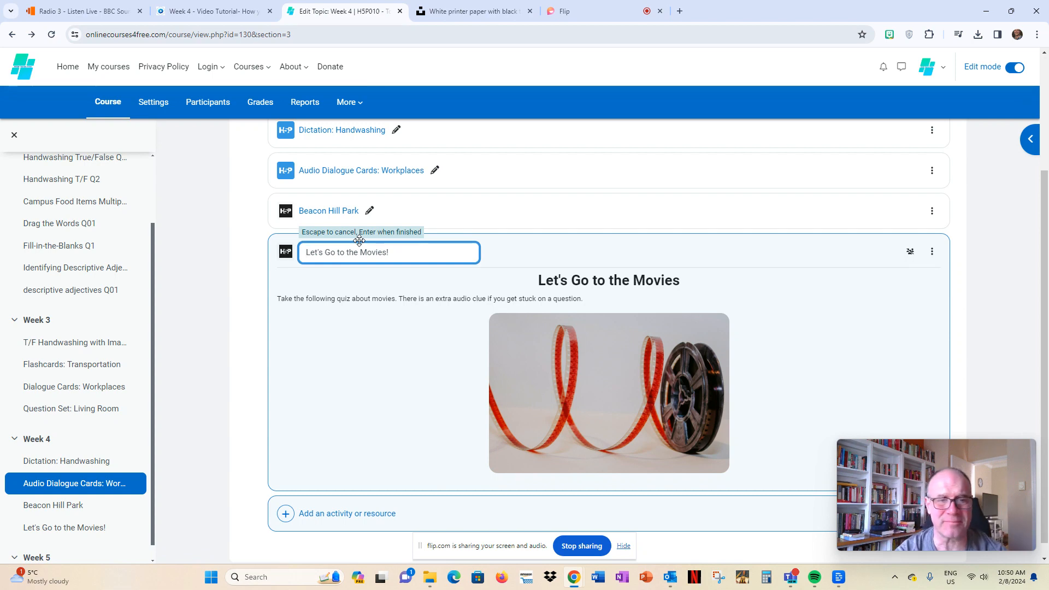
{"action": "type", "text": "Crosswork"}
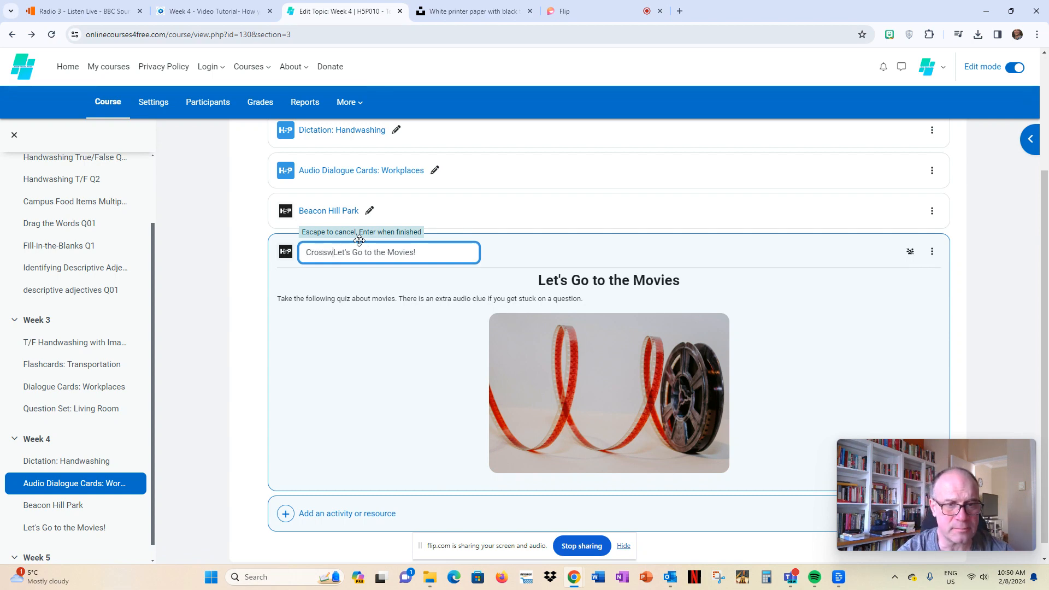
{"action": "key", "text": "BackSpace"}
{"action": "type", "text": "d:"}
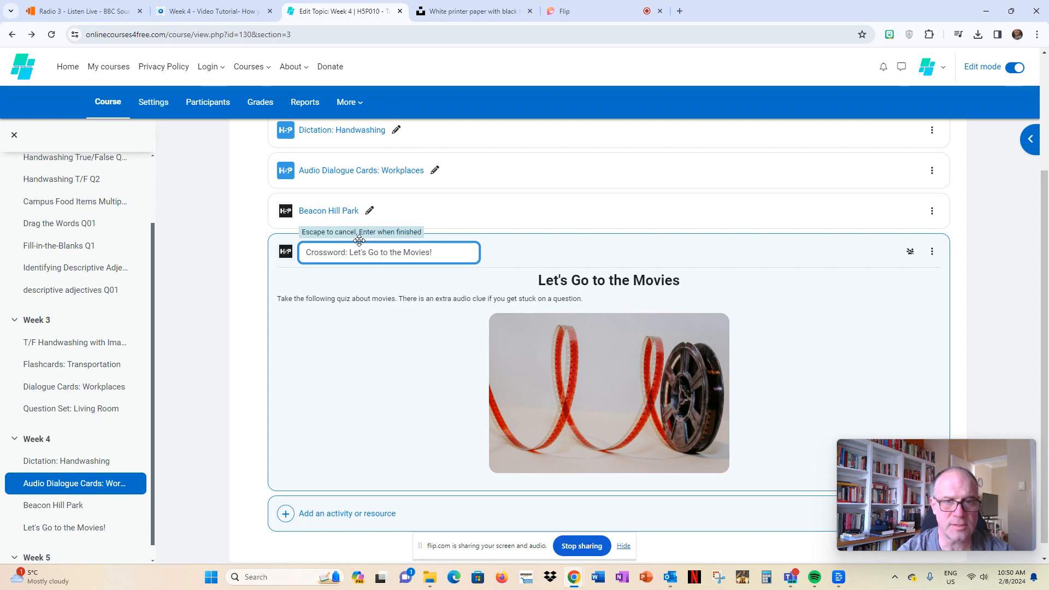
{"action": "key", "text": "Escape"}
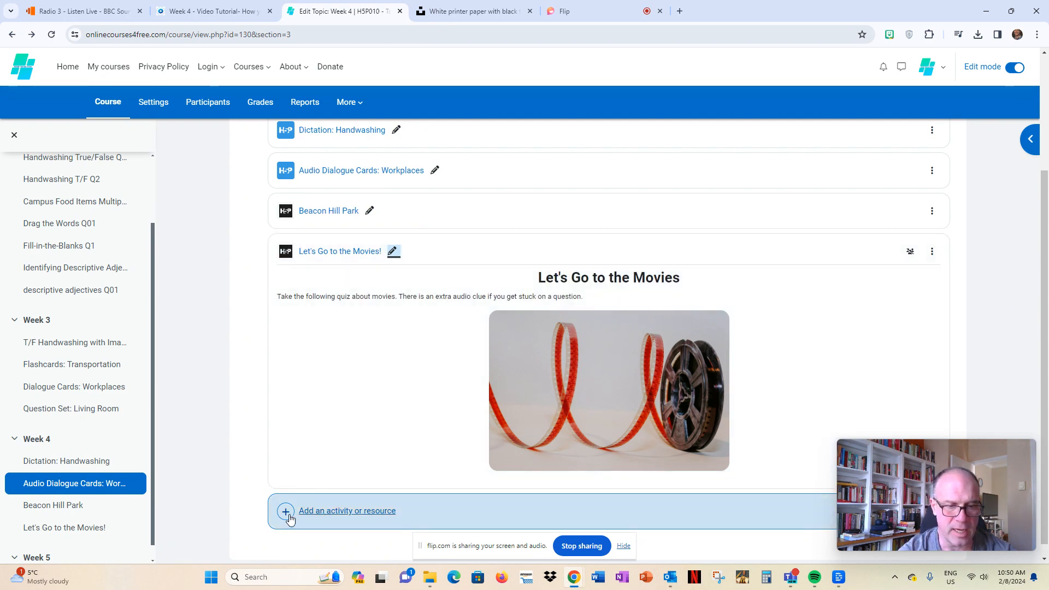
Step: Start a new Interactive Content activity in Week 4 and look through the available H5P content types
{"action": "scroll", "coordinate": [286, 514], "scroll_direction": "down", "scroll_amount": 1}
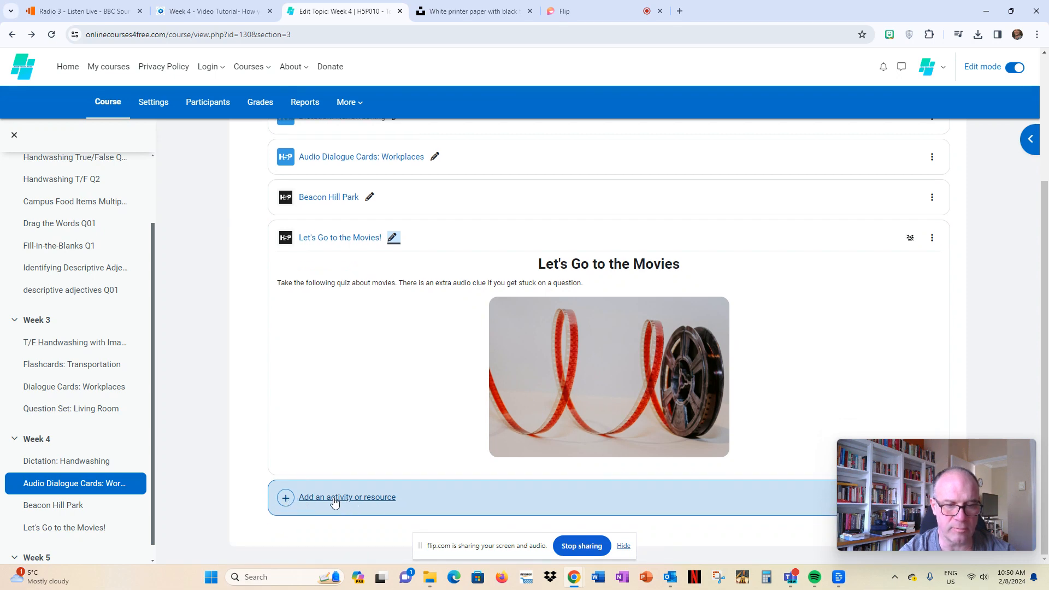
{"action": "left_click", "coordinate": [473, 495]}
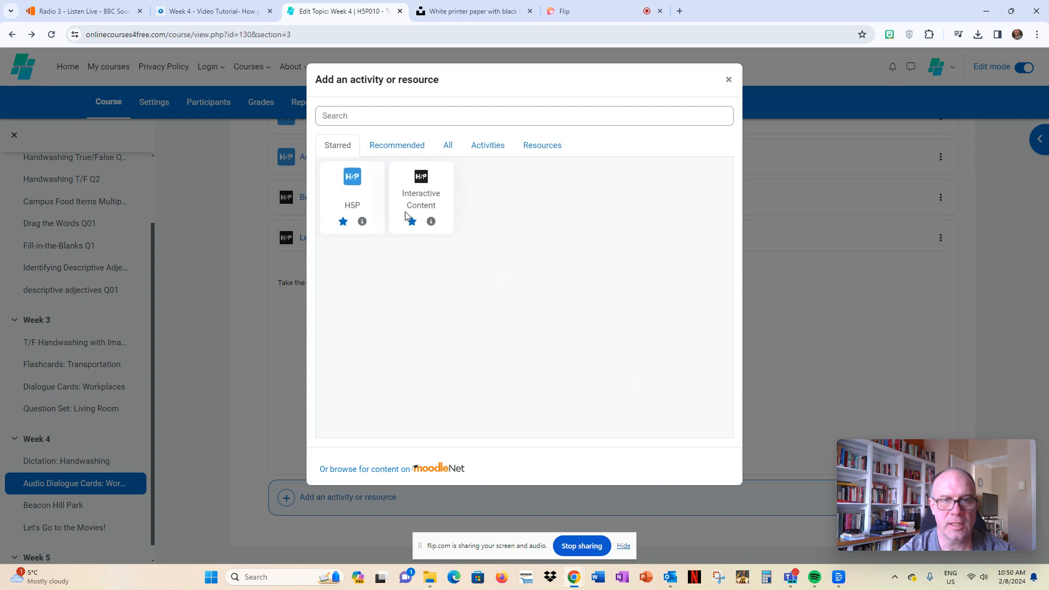
{"action": "left_click", "coordinate": [417, 200]}
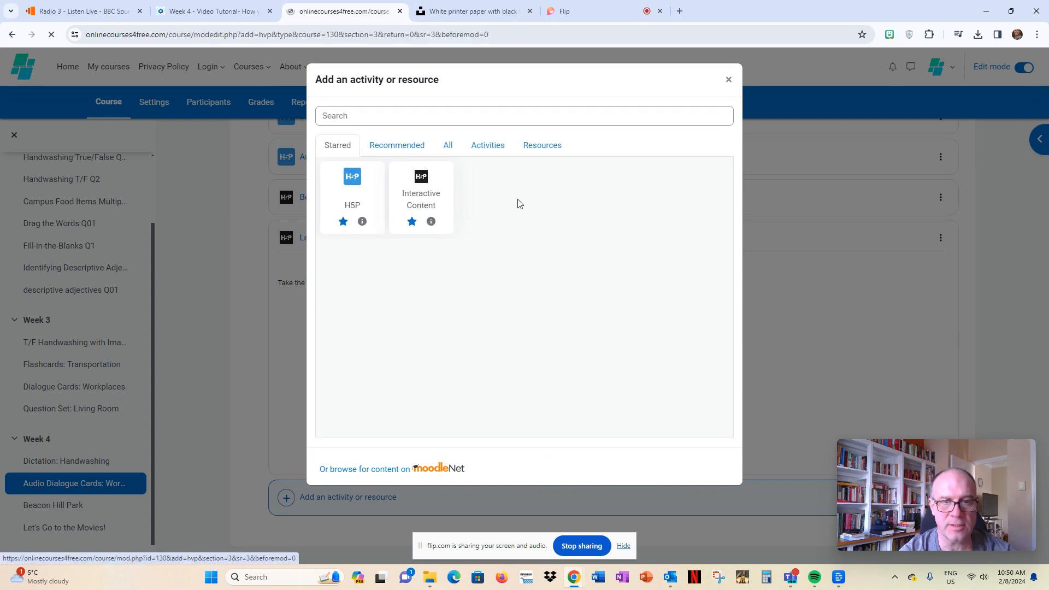
{"action": "scroll", "coordinate": [490, 301], "scroll_direction": "down", "scroll_amount": 1}
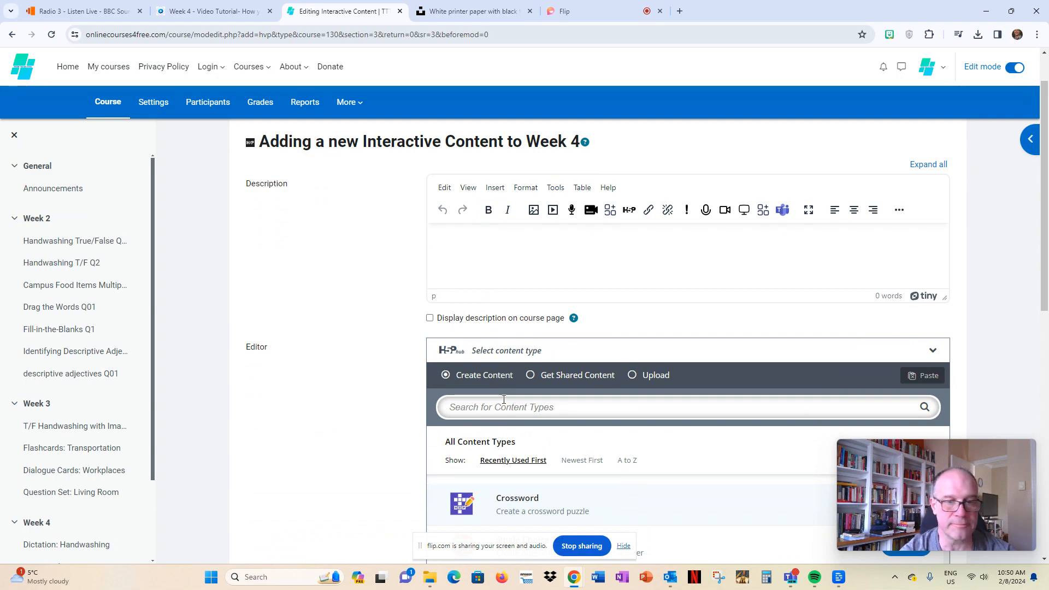
{"action": "scroll", "coordinate": [503, 400], "scroll_direction": "down", "scroll_amount": 6}
{"action": "scroll", "coordinate": [499, 401], "scroll_direction": "up", "scroll_amount": 5}
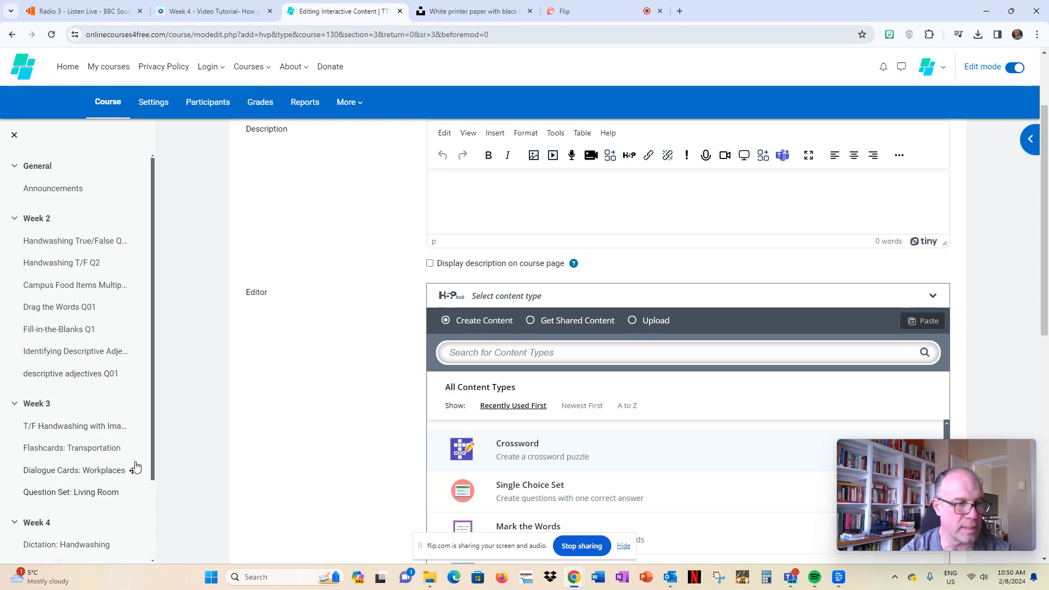
Step: Open the settings of the existing "Let's Go to the Movies!" activity in Week 4
{"action": "scroll", "coordinate": [109, 462], "scroll_direction": "down", "scroll_amount": 1}
{"action": "scroll", "coordinate": [109, 462], "scroll_direction": "down", "scroll_amount": 2}
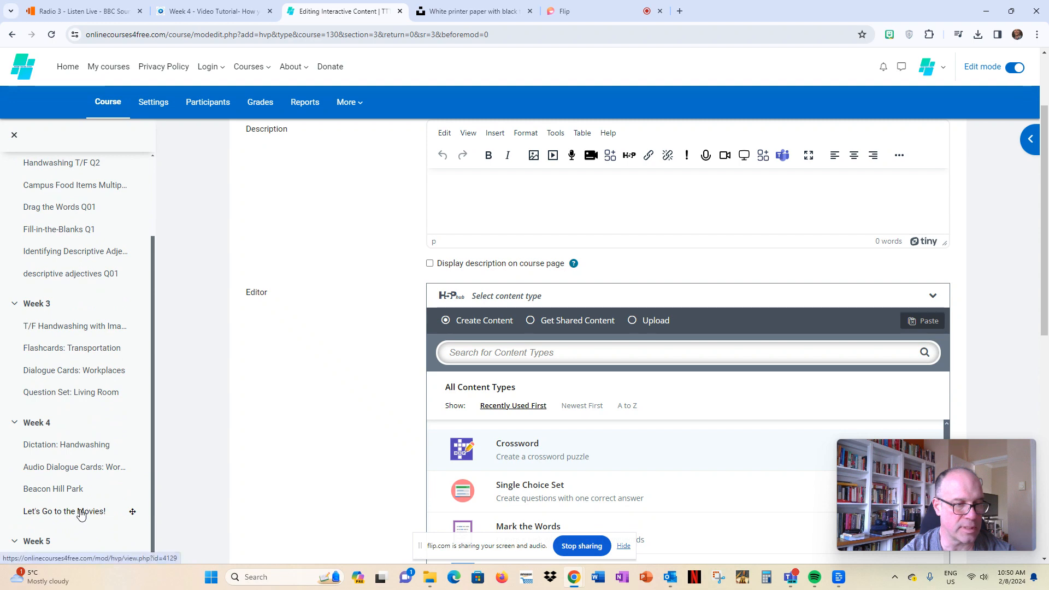
{"action": "left_click", "coordinate": [82, 510]}
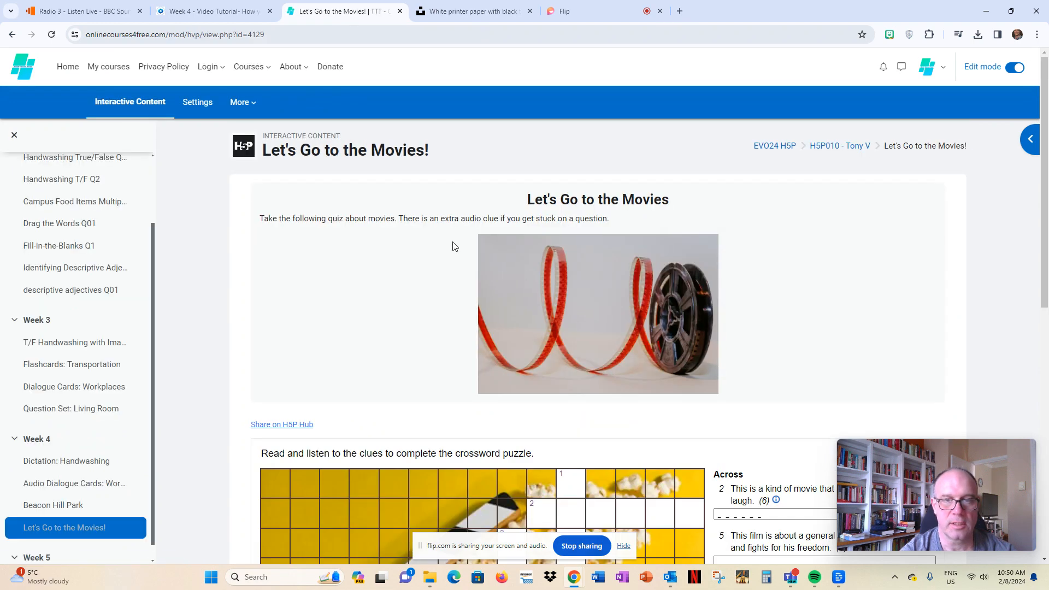
{"action": "left_click", "coordinate": [197, 102]}
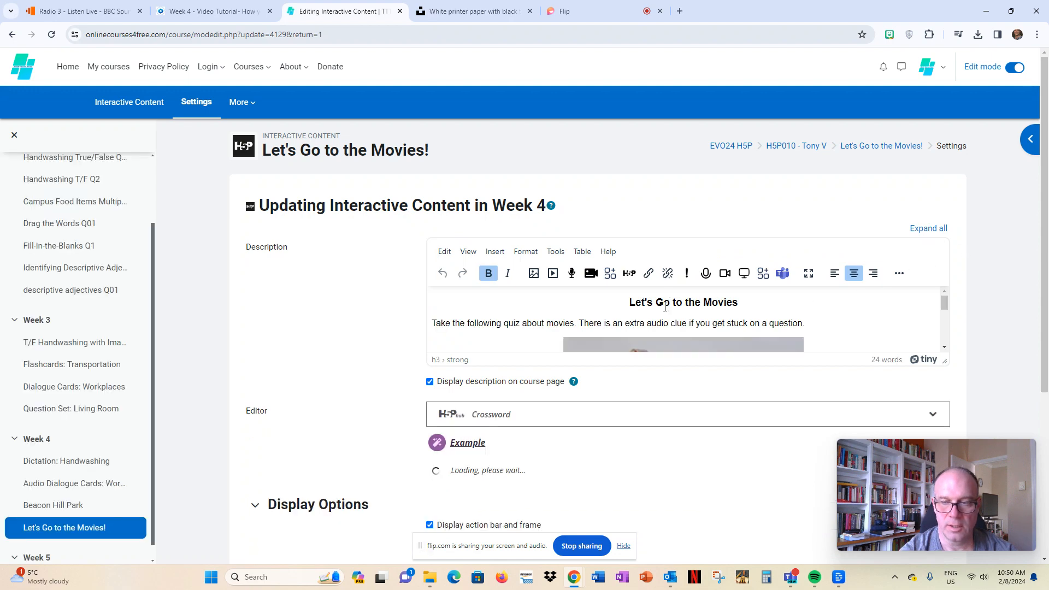
Step: Examine the activity's description, including its heading, instructions and film reel image, and the course page display option
{"action": "scroll", "coordinate": [785, 290], "scroll_direction": "down", "scroll_amount": 1}
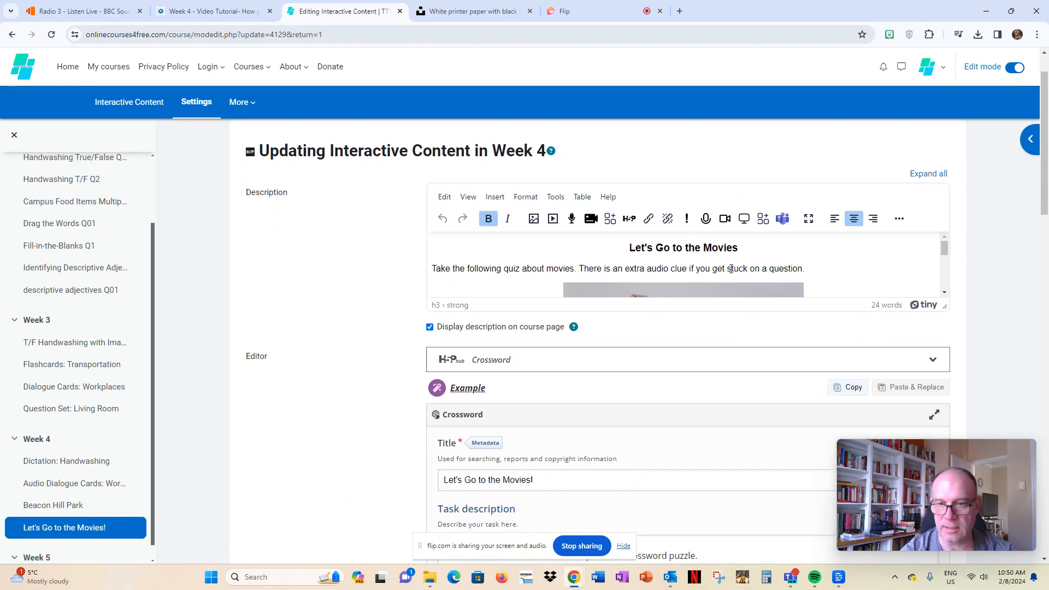
{"action": "scroll", "coordinate": [779, 263], "scroll_direction": "down", "scroll_amount": 3}
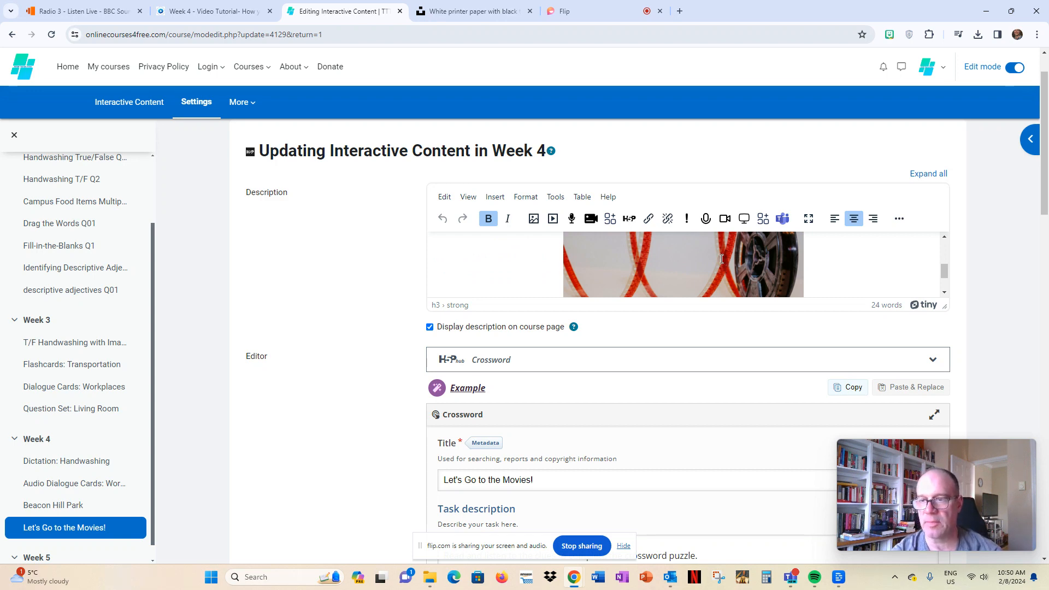
{"action": "scroll", "coordinate": [721, 259], "scroll_direction": "down", "scroll_amount": 3}
{"action": "scroll", "coordinate": [717, 273], "scroll_direction": "up", "scroll_amount": 2}
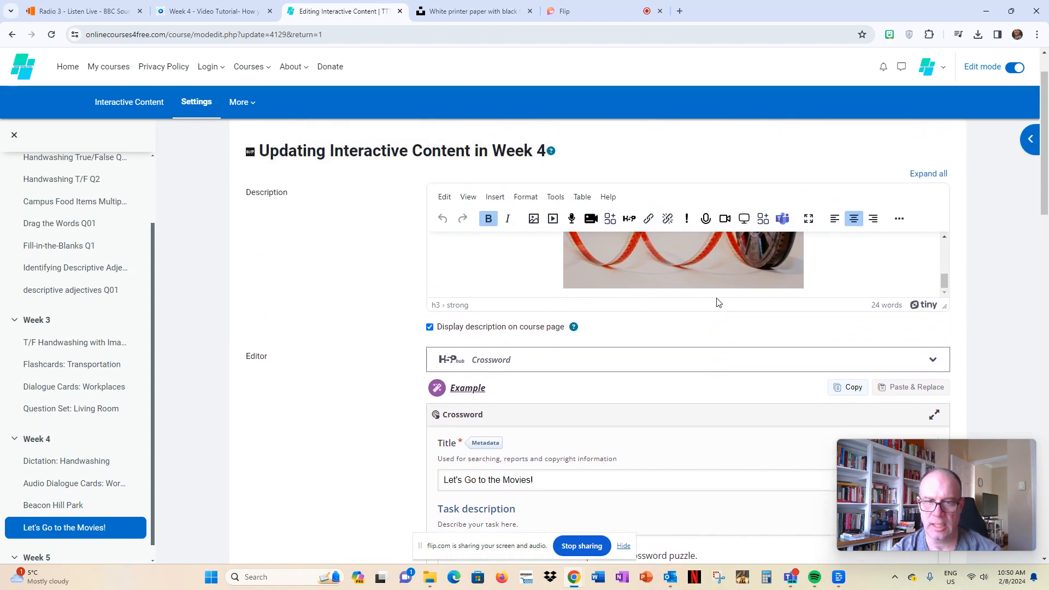
{"action": "scroll", "coordinate": [718, 303], "scroll_direction": "up", "scroll_amount": 1}
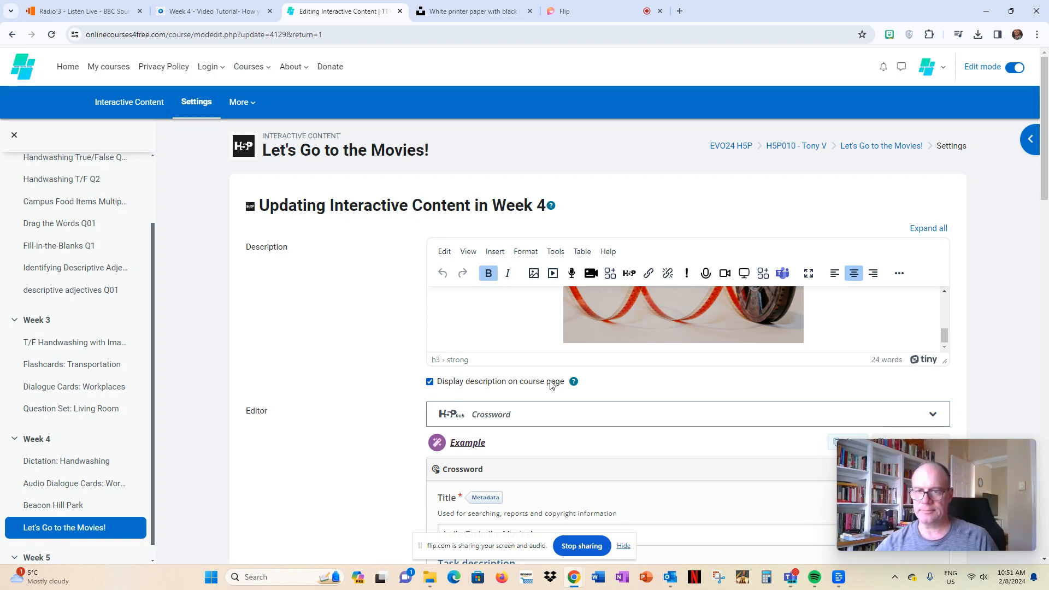
{"action": "scroll", "coordinate": [811, 330], "scroll_direction": "up", "scroll_amount": 3}
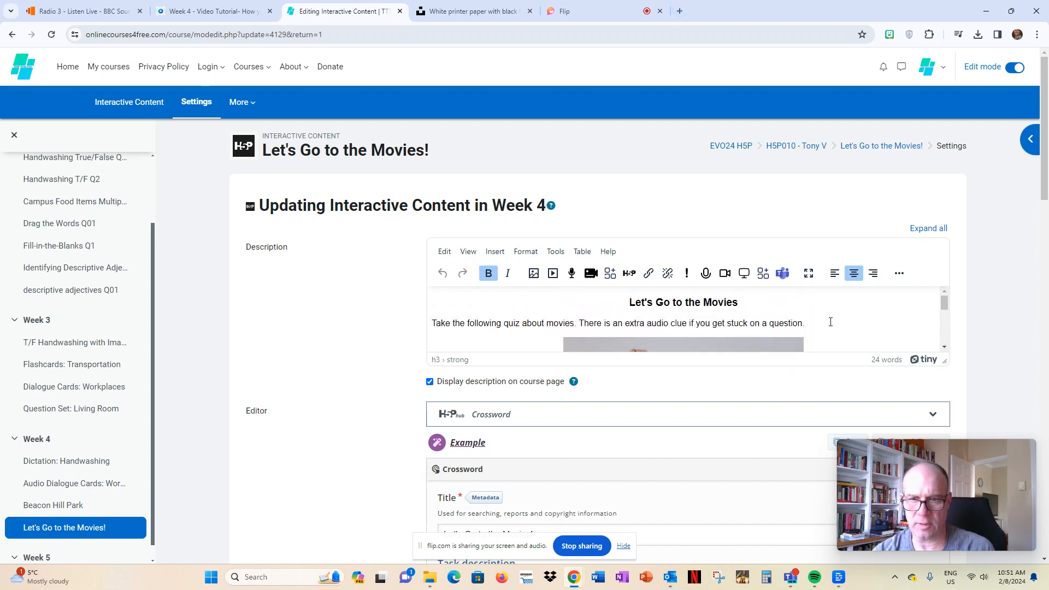
{"action": "scroll", "coordinate": [829, 321], "scroll_direction": "down", "scroll_amount": 2}
{"action": "scroll", "coordinate": [829, 321], "scroll_direction": "up", "scroll_amount": 2}
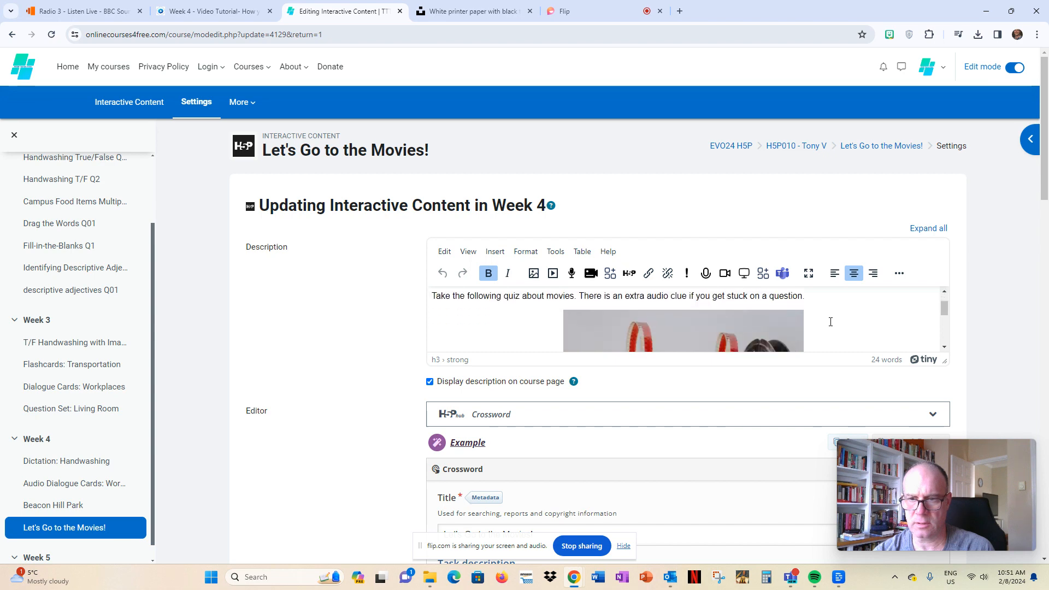
{"action": "scroll", "coordinate": [830, 321], "scroll_direction": "down", "scroll_amount": 2}
{"action": "scroll", "coordinate": [808, 319], "scroll_direction": "up", "scroll_amount": 2}
{"action": "scroll", "coordinate": [800, 317], "scroll_direction": "down", "scroll_amount": 3}
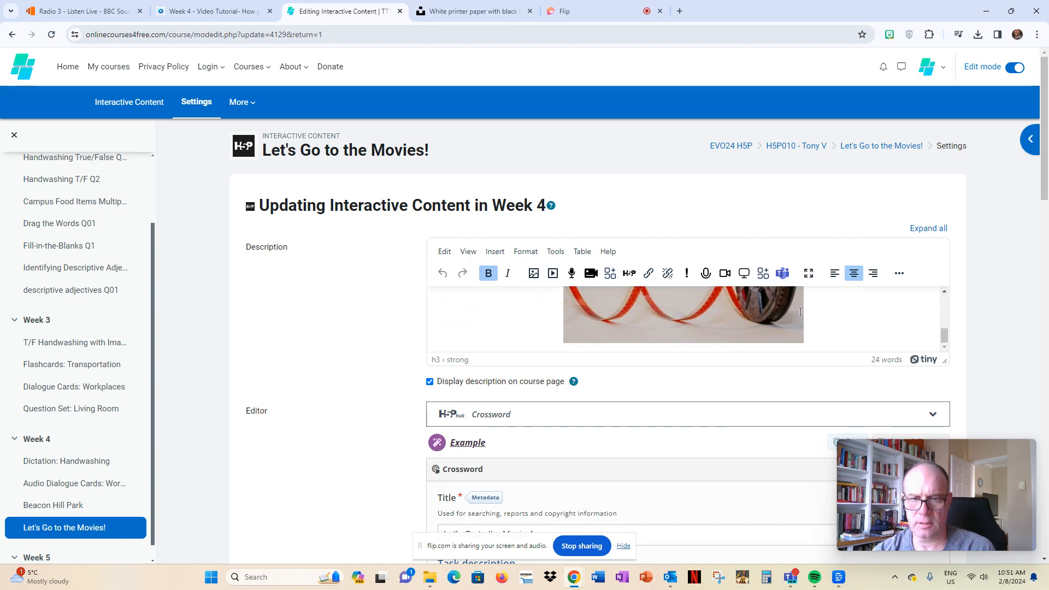
{"action": "scroll", "coordinate": [736, 329], "scroll_direction": "down", "scroll_amount": 2}
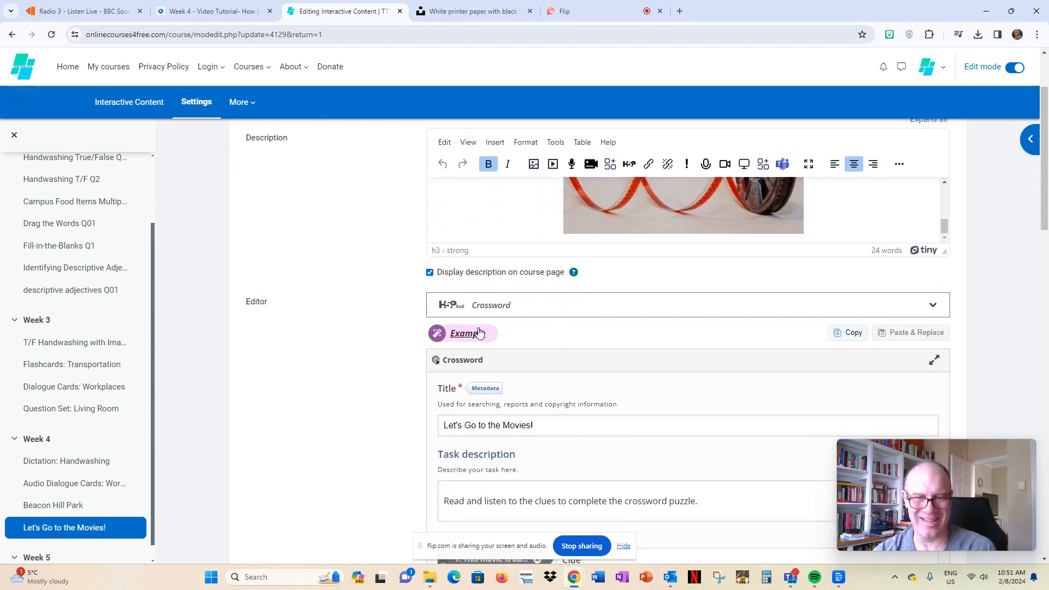
Step: View the crossword's sharing and licensing metadata, including its license and author fields, and save the metadata
{"action": "scroll", "coordinate": [503, 312], "scroll_direction": "down", "scroll_amount": 1}
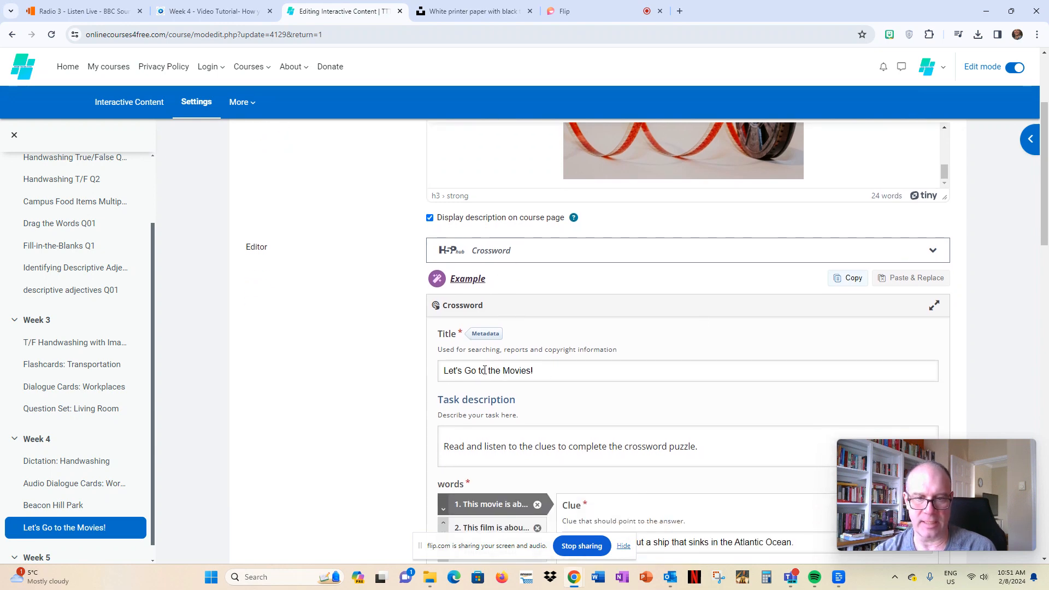
{"action": "left_click", "coordinate": [491, 336]}
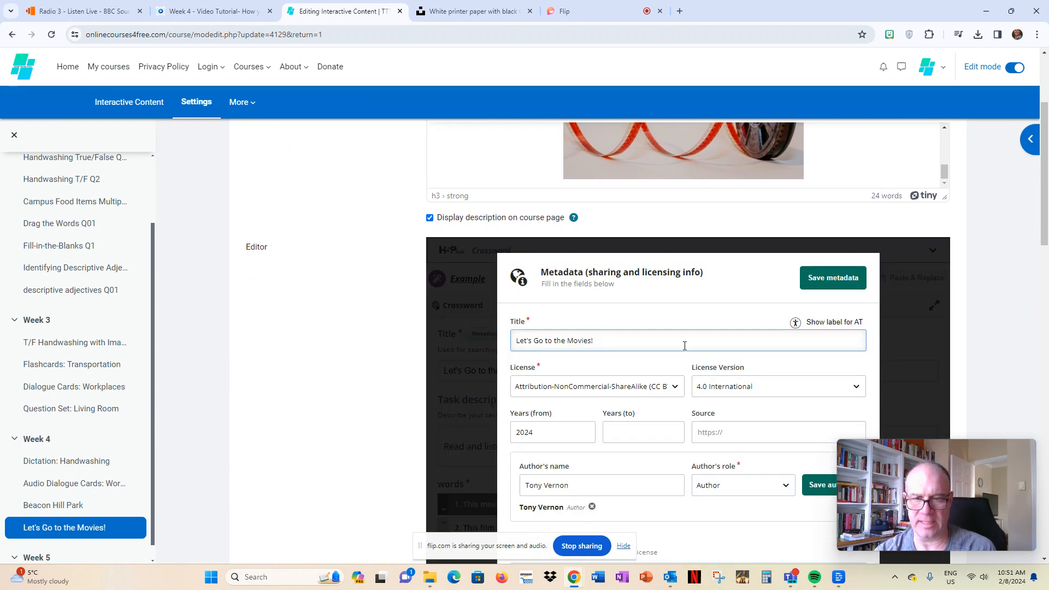
{"action": "scroll", "coordinate": [685, 346], "scroll_direction": "down", "scroll_amount": 2}
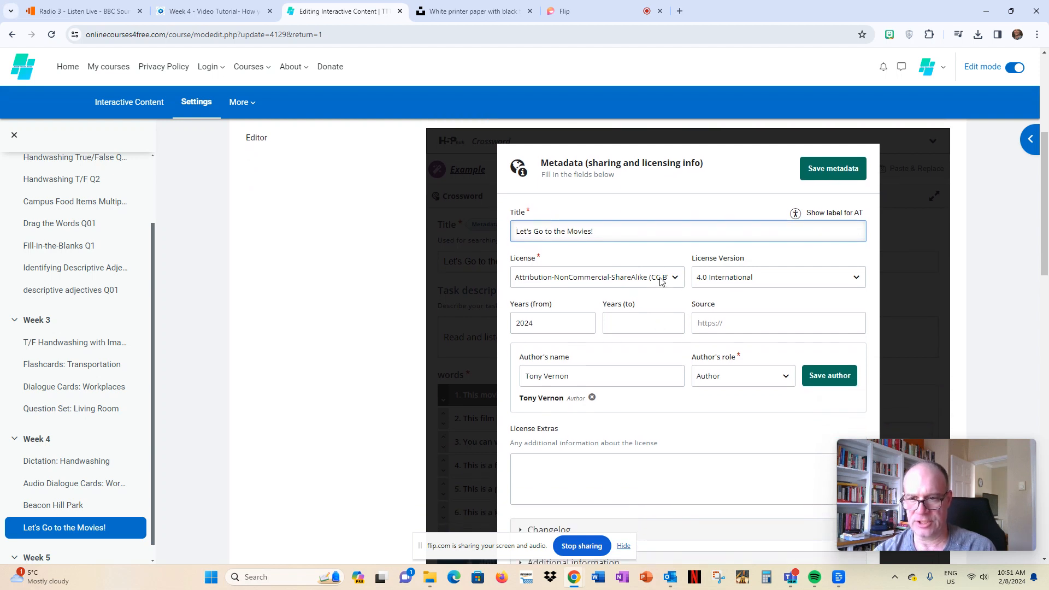
{"action": "left_click", "coordinate": [839, 174]}
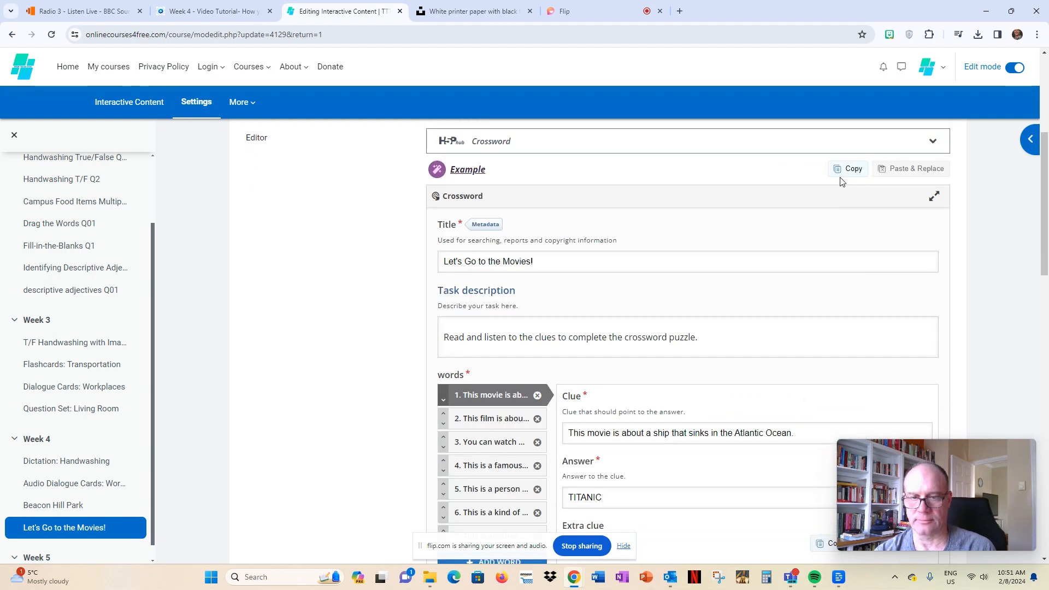
Step: Review the crossword's title and task description, and compare them with the activity description and the selected content type
{"action": "scroll", "coordinate": [608, 346], "scroll_direction": "down", "scroll_amount": 1}
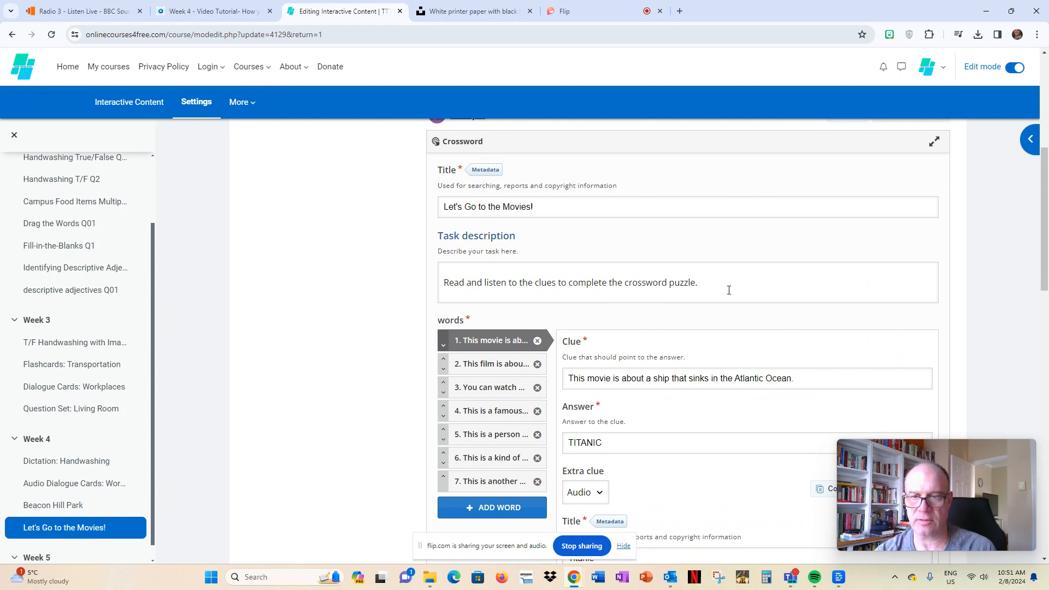
{"action": "scroll", "coordinate": [731, 302], "scroll_direction": "up", "scroll_amount": 6}
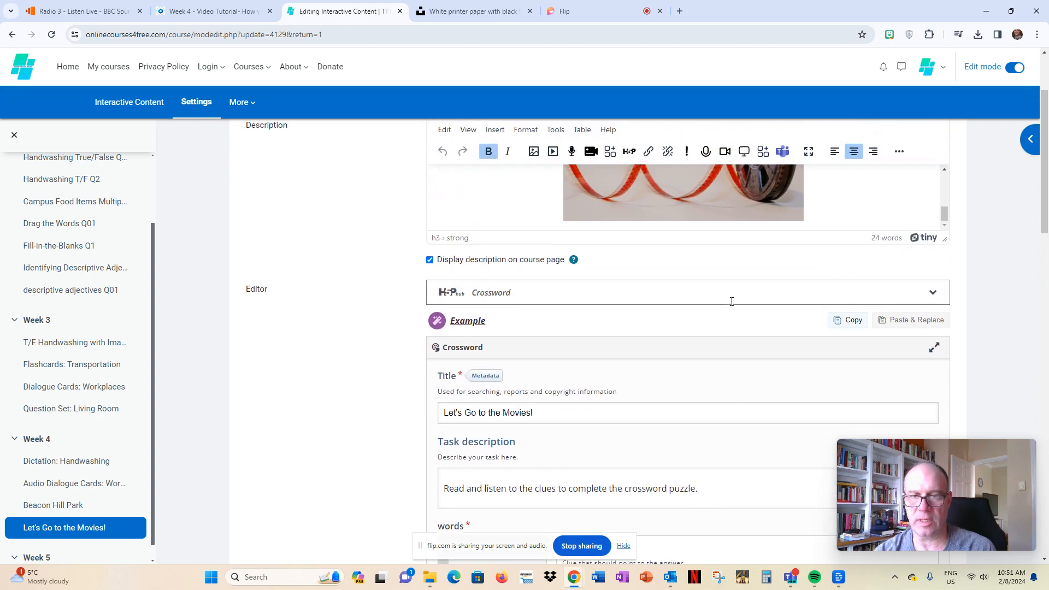
{"action": "scroll", "coordinate": [888, 325], "scroll_direction": "up", "scroll_amount": 1}
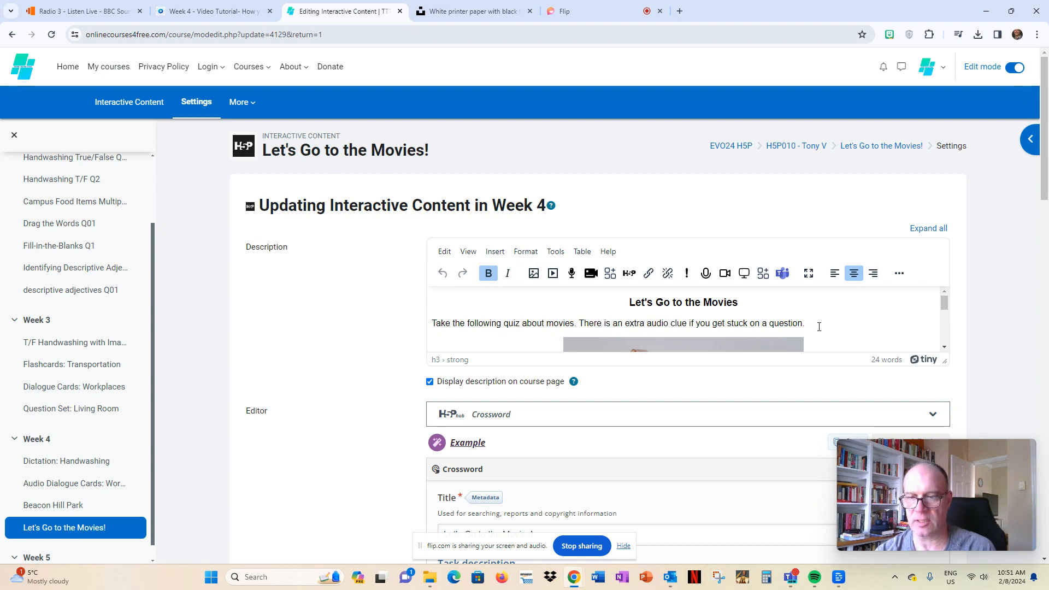
{"action": "scroll", "coordinate": [819, 326], "scroll_direction": "down", "scroll_amount": 2}
{"action": "scroll", "coordinate": [495, 317], "scroll_direction": "down", "scroll_amount": 2}
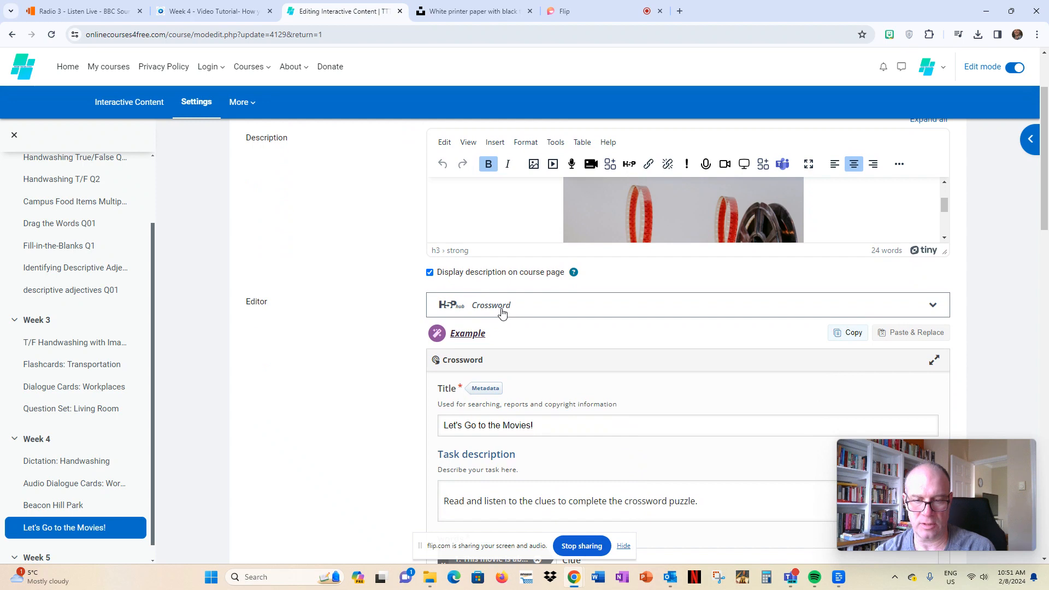
Step: Review the first crossword word's clue, answer and audio extra clue, including the audio's licensing metadata and player options, and save the metadata
{"action": "scroll", "coordinate": [502, 313], "scroll_direction": "down", "scroll_amount": 4}
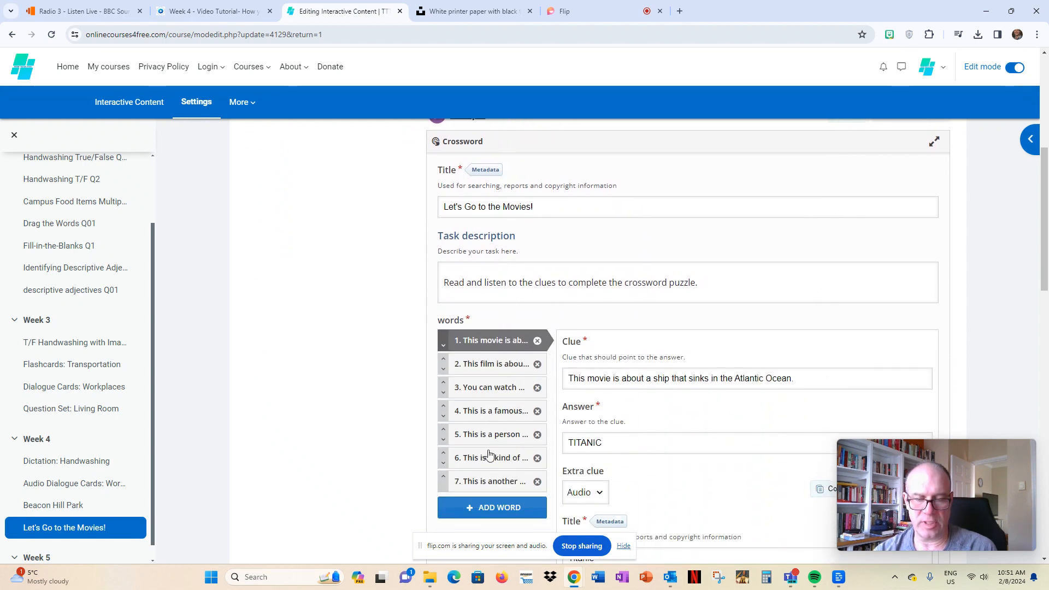
{"action": "scroll", "coordinate": [549, 464], "scroll_direction": "down", "scroll_amount": 2}
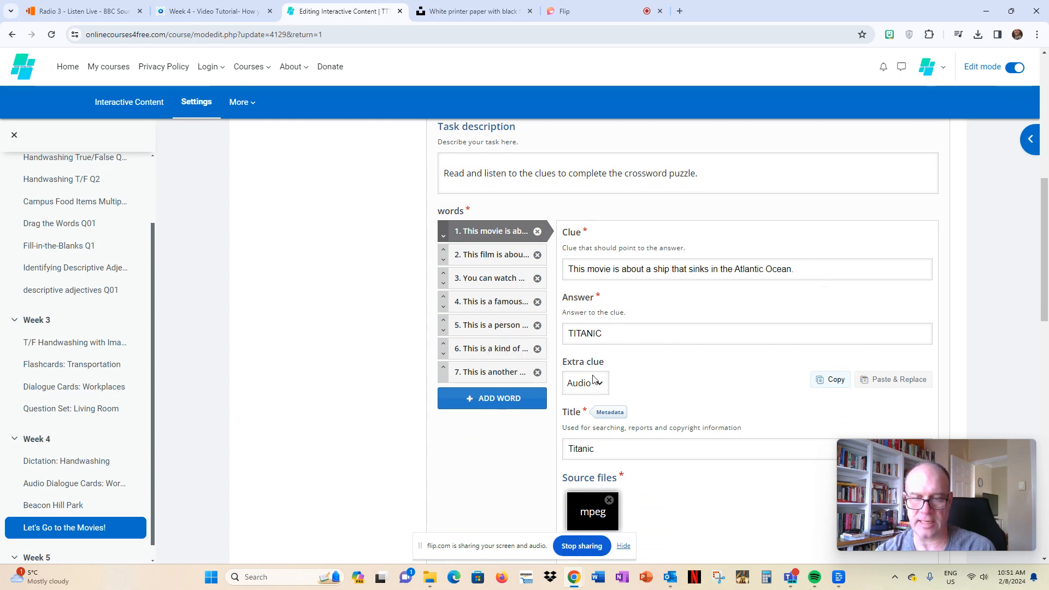
{"action": "left_click", "coordinate": [608, 415]}
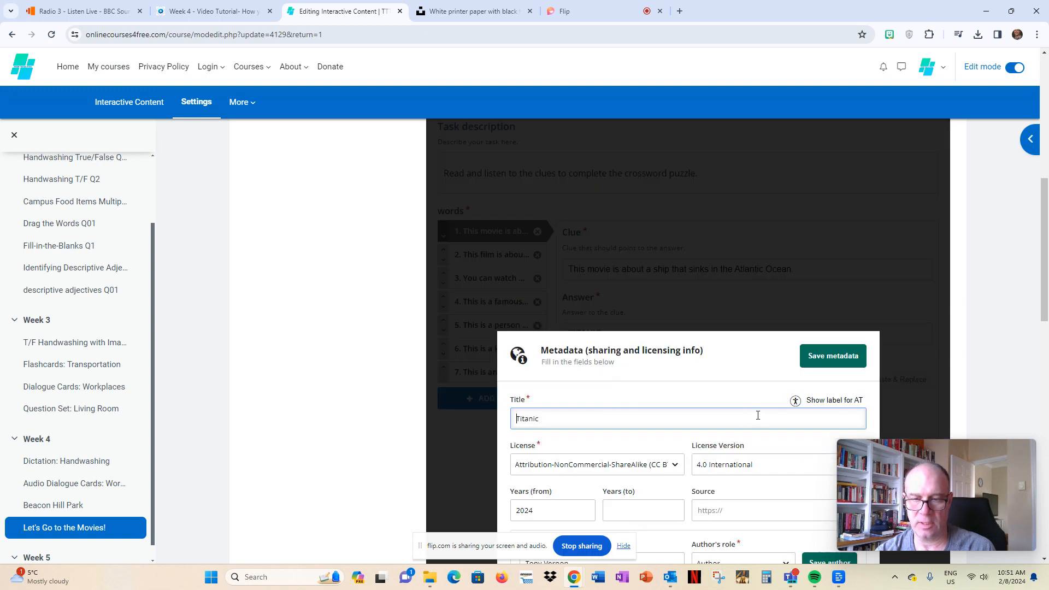
{"action": "scroll", "coordinate": [693, 414], "scroll_direction": "down", "scroll_amount": 3}
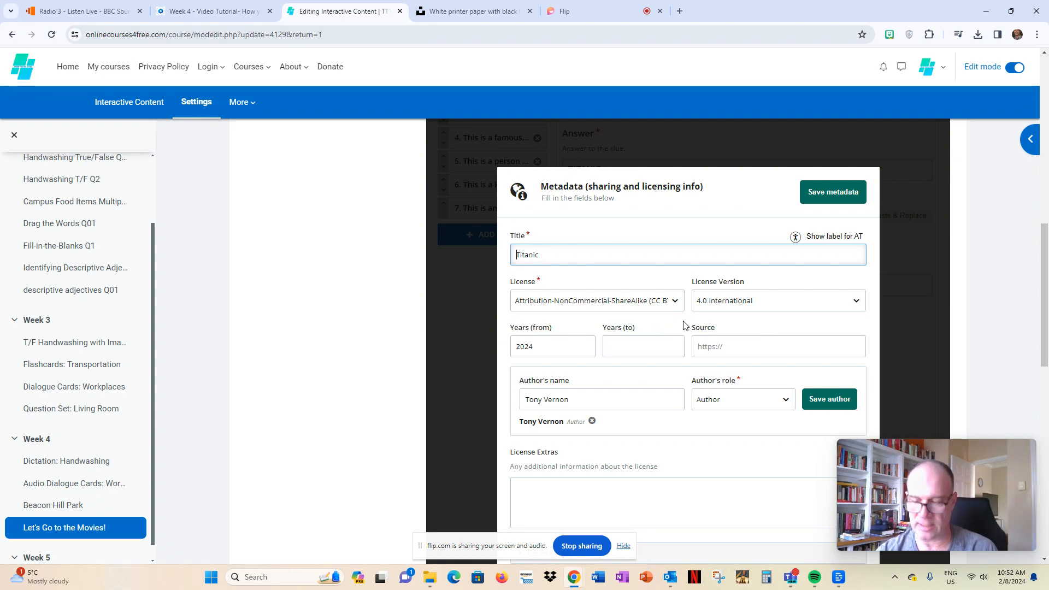
{"action": "left_click", "coordinate": [834, 197]}
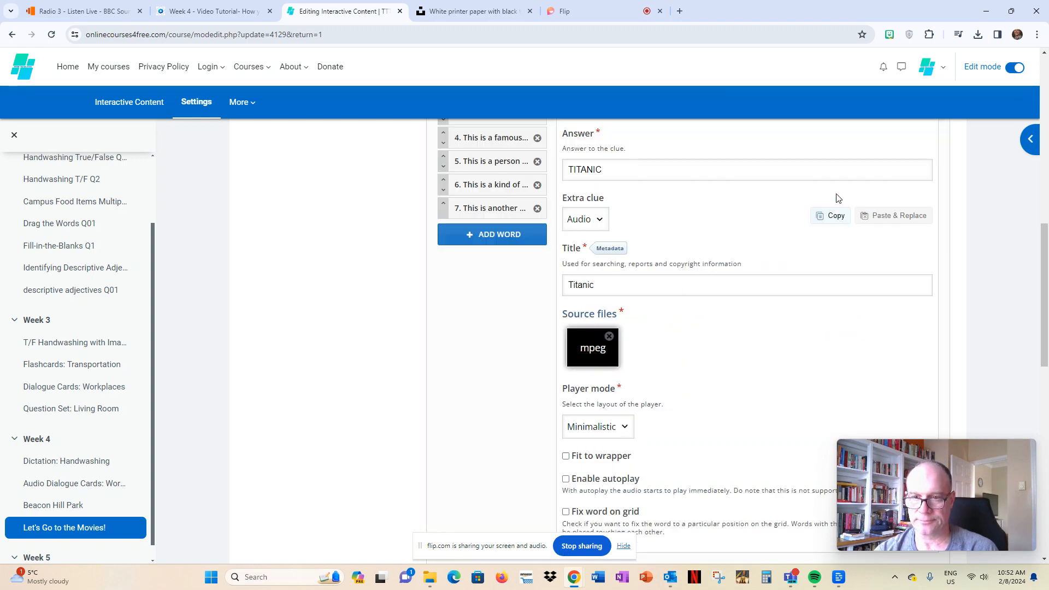
{"action": "scroll", "coordinate": [844, 236], "scroll_direction": "down", "scroll_amount": 3}
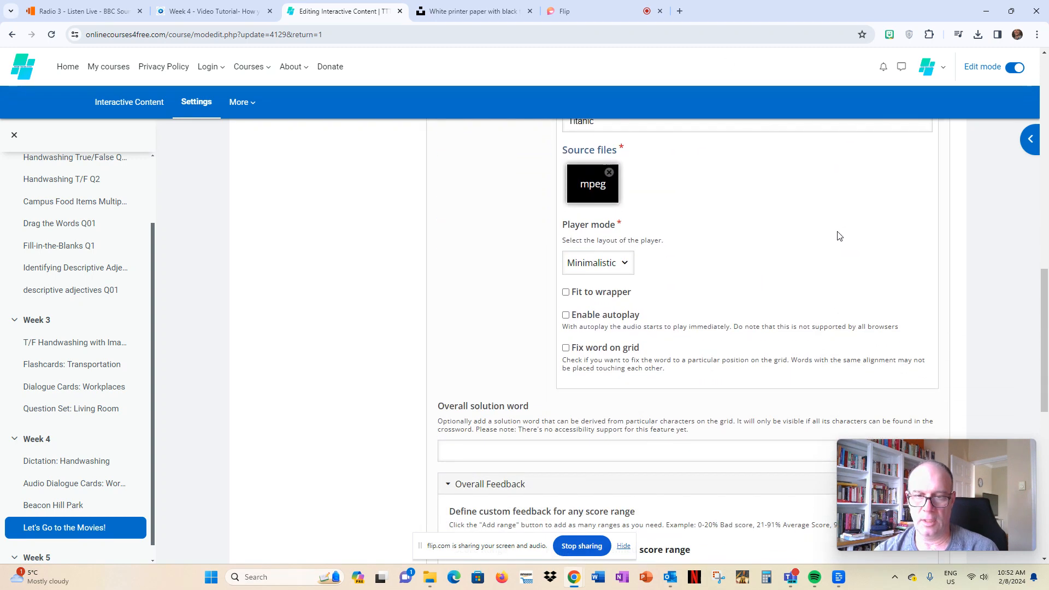
Step: Open the second word to review its clue, answer and audio clue, and view and save the audio's metadata
{"action": "scroll", "coordinate": [571, 250], "scroll_direction": "up", "scroll_amount": 3}
{"action": "scroll", "coordinate": [571, 250], "scroll_direction": "up", "scroll_amount": 2}
{"action": "left_click", "coordinate": [476, 199]}
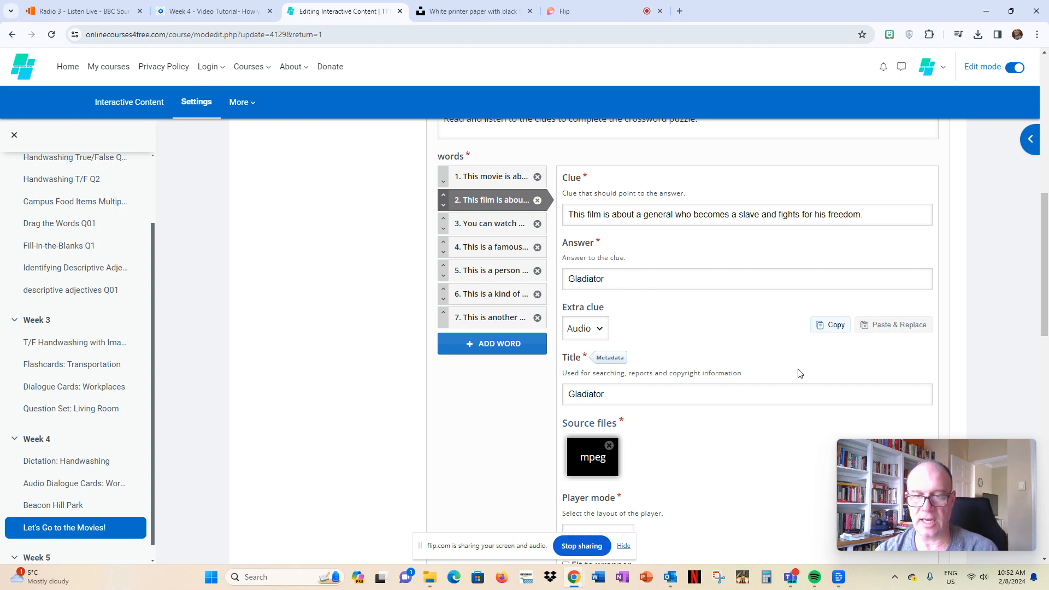
{"action": "left_click", "coordinate": [606, 358]}
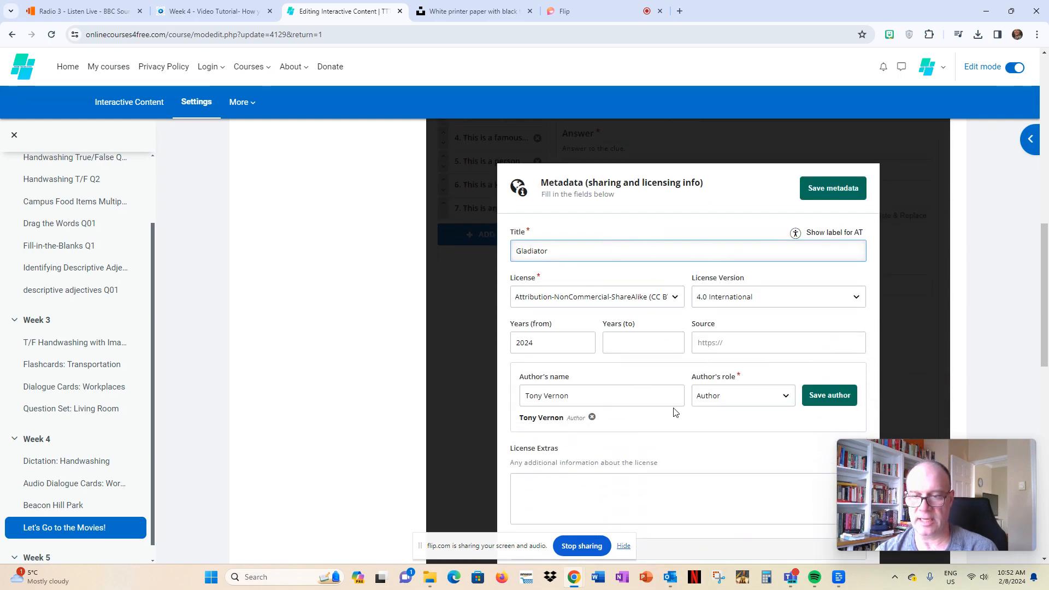
{"action": "left_click", "coordinate": [824, 190]}
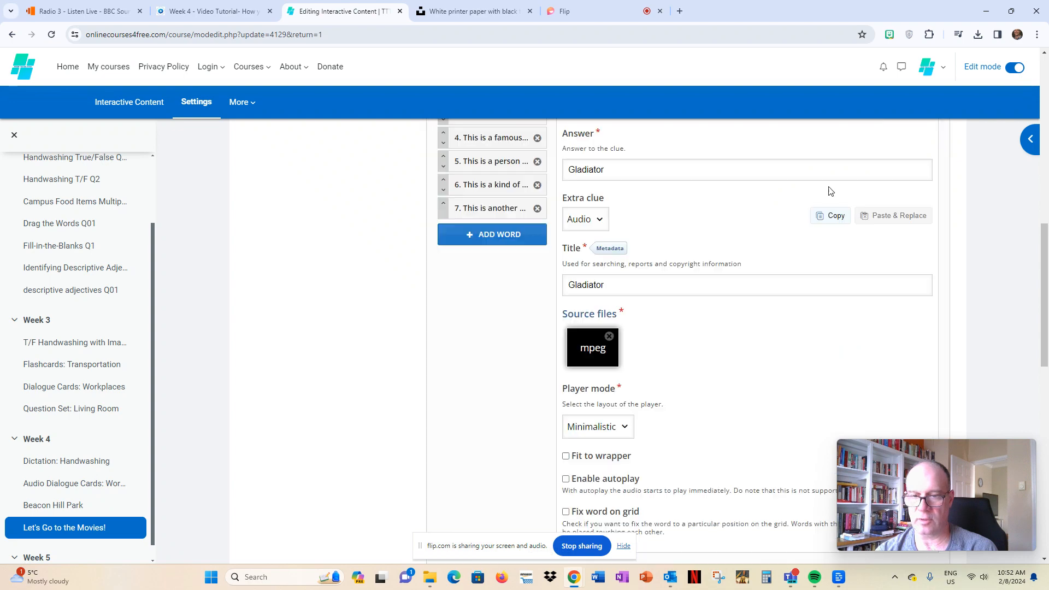
Step: Open the third word to check its clue, answer and audio clue, then inspect the audio's license and author metadata and save it
{"action": "scroll", "coordinate": [753, 234], "scroll_direction": "down", "scroll_amount": 1}
{"action": "scroll", "coordinate": [753, 234], "scroll_direction": "up", "scroll_amount": 2}
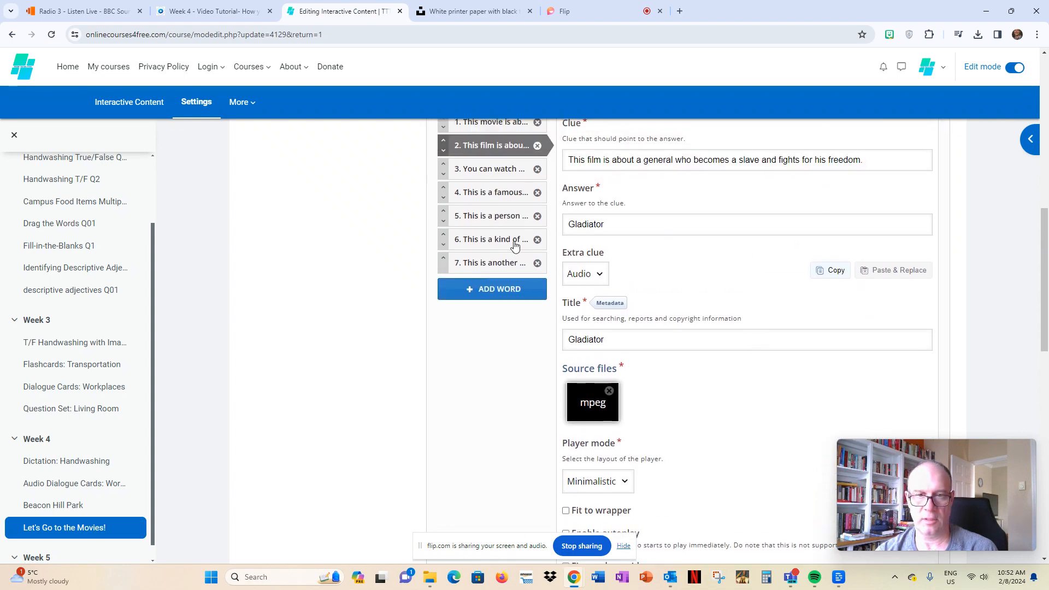
{"action": "left_click", "coordinate": [503, 169]}
{"action": "scroll", "coordinate": [978, 237], "scroll_direction": "up", "scroll_amount": 2}
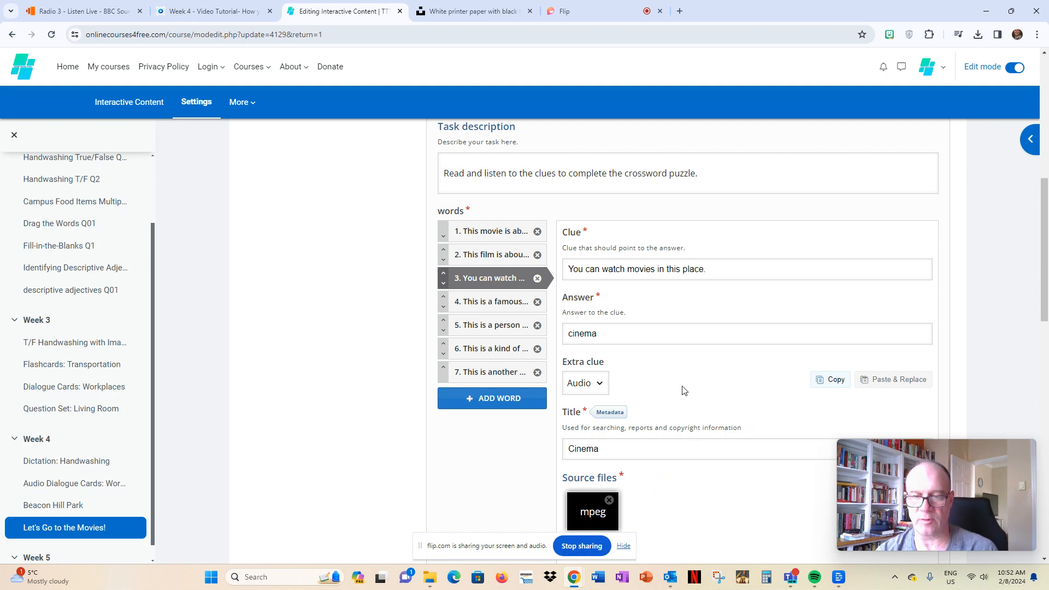
{"action": "scroll", "coordinate": [684, 390], "scroll_direction": "down", "scroll_amount": 1}
{"action": "left_click", "coordinate": [612, 358]}
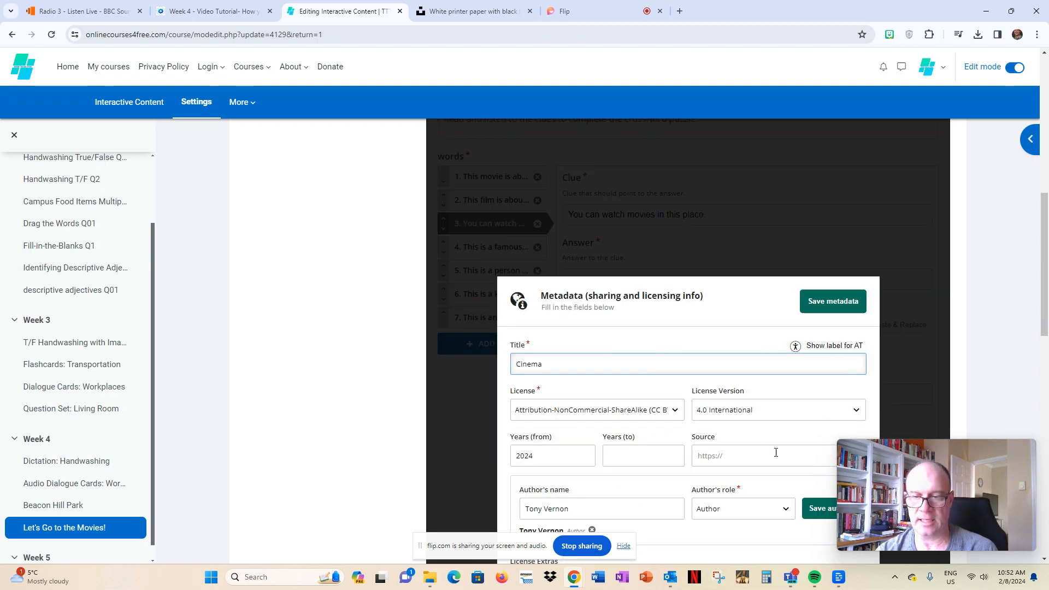
{"action": "scroll", "coordinate": [632, 314], "scroll_direction": "down", "scroll_amount": 2}
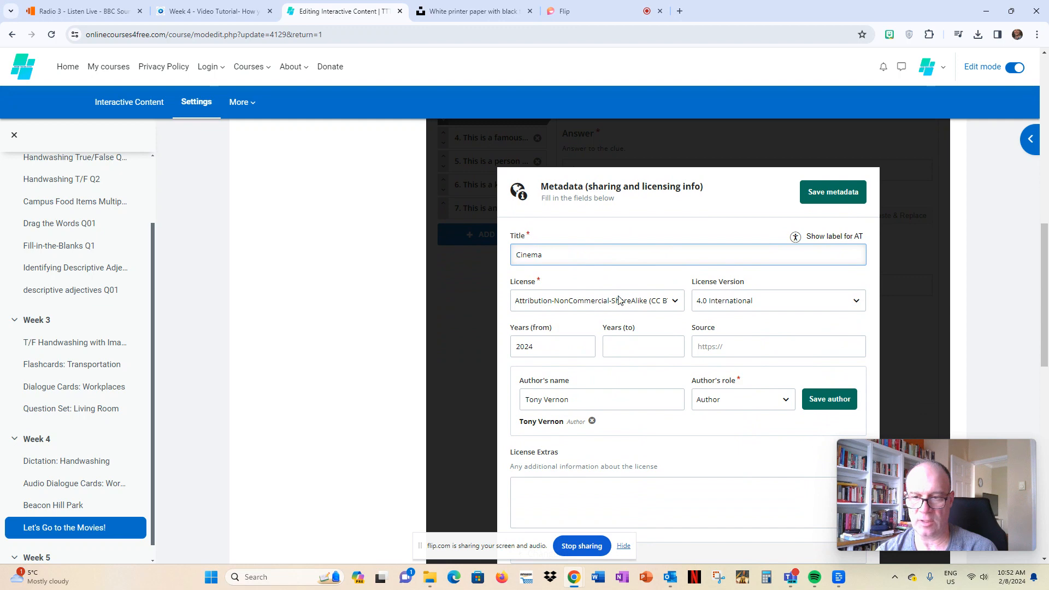
{"action": "left_click", "coordinate": [832, 194]}
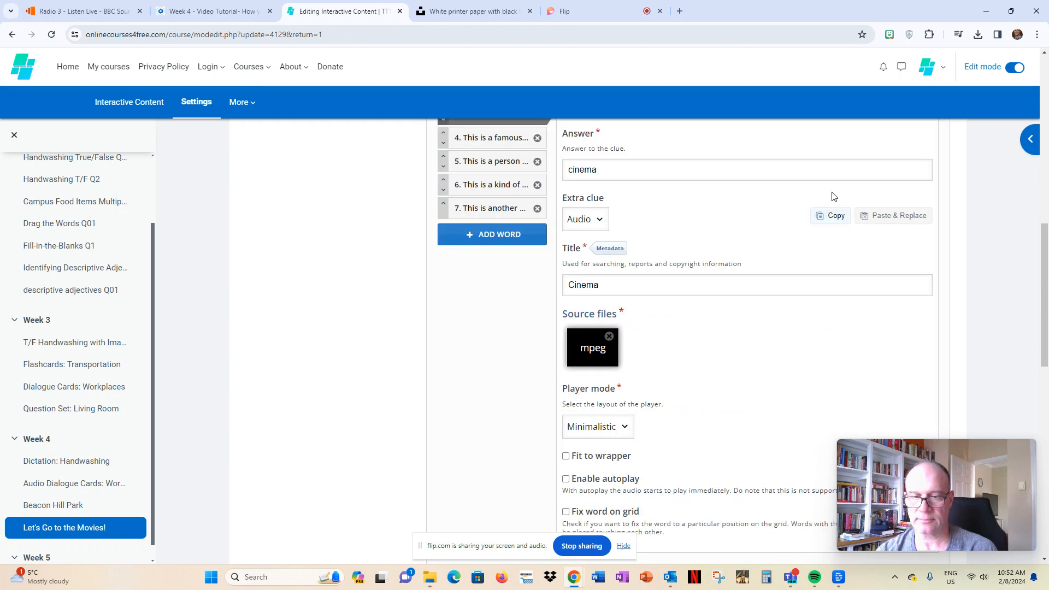
Step: Review the clues, answers, audio titles and source files of the fourth and fifth words
{"action": "scroll", "coordinate": [783, 226], "scroll_direction": "up", "scroll_amount": 2}
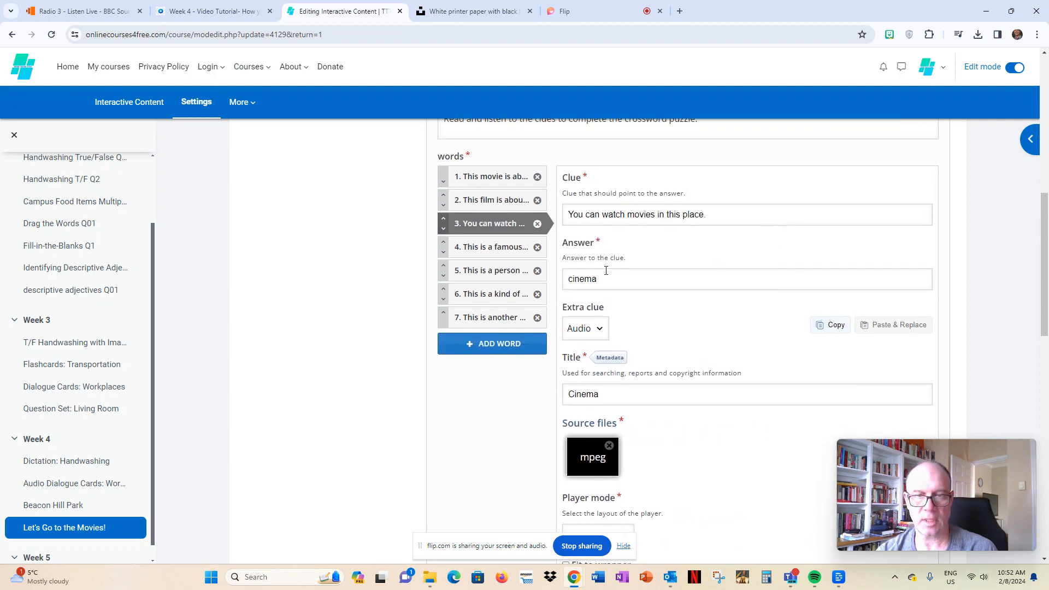
{"action": "left_click", "coordinate": [480, 245]}
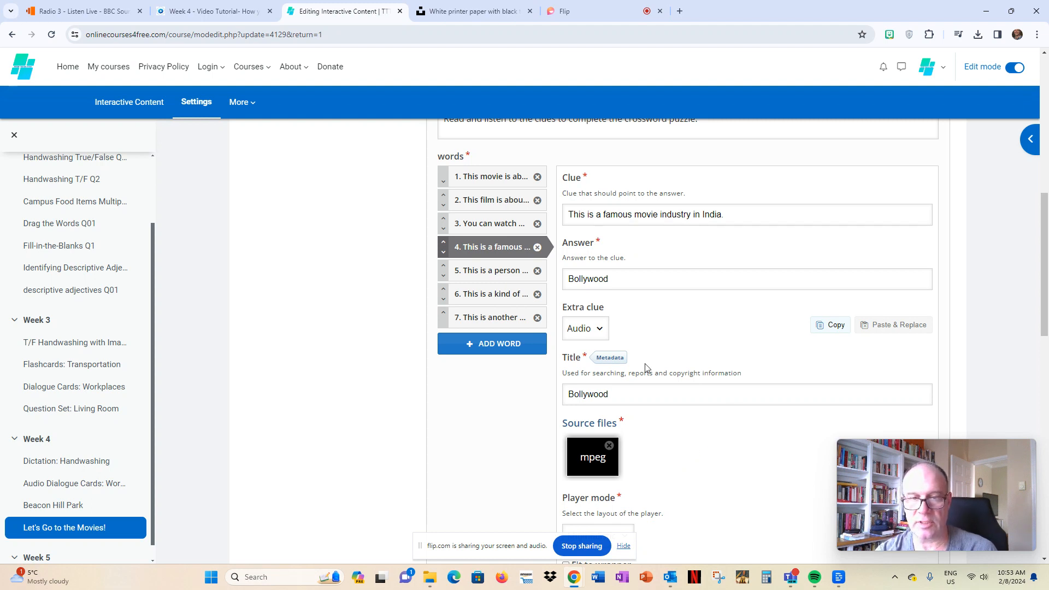
{"action": "left_click", "coordinate": [480, 272]}
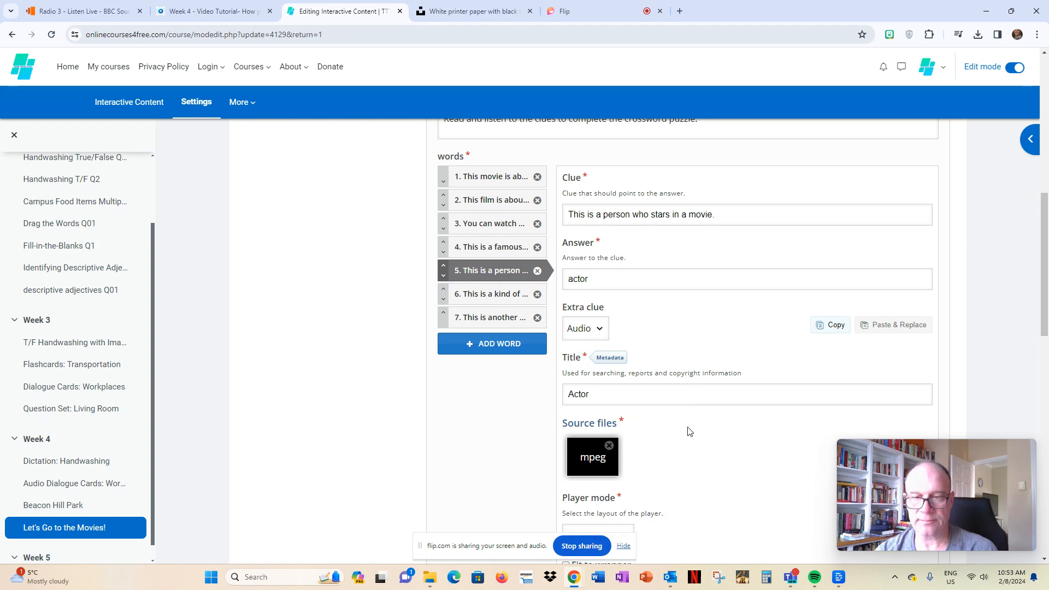
{"action": "scroll", "coordinate": [702, 421], "scroll_direction": "down", "scroll_amount": 1}
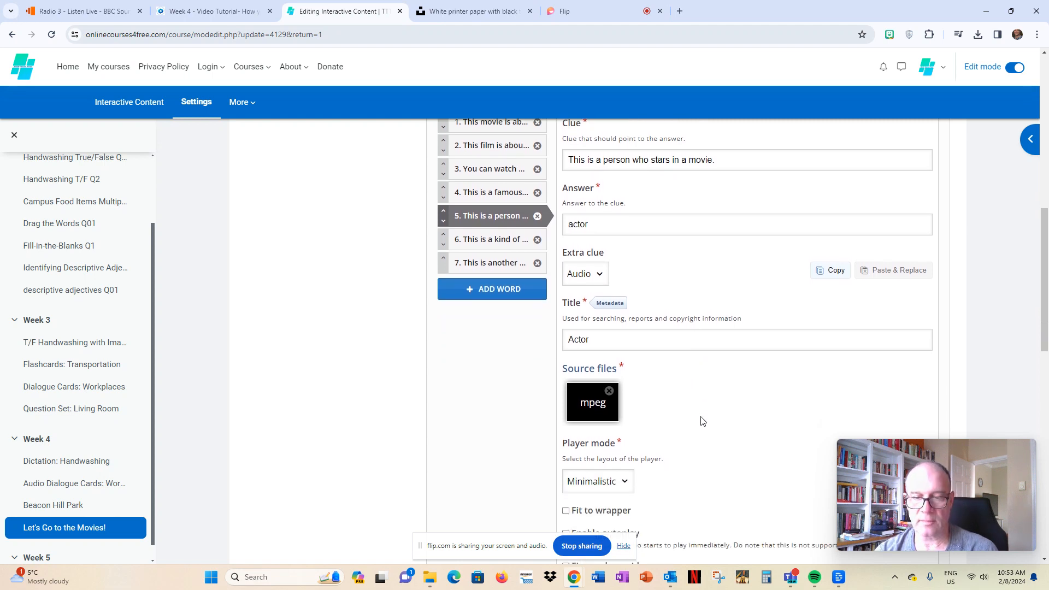
Step: Open the sixth word to review its clue, answer and audio file, and view and save the audio's metadata
{"action": "left_click", "coordinate": [462, 246]}
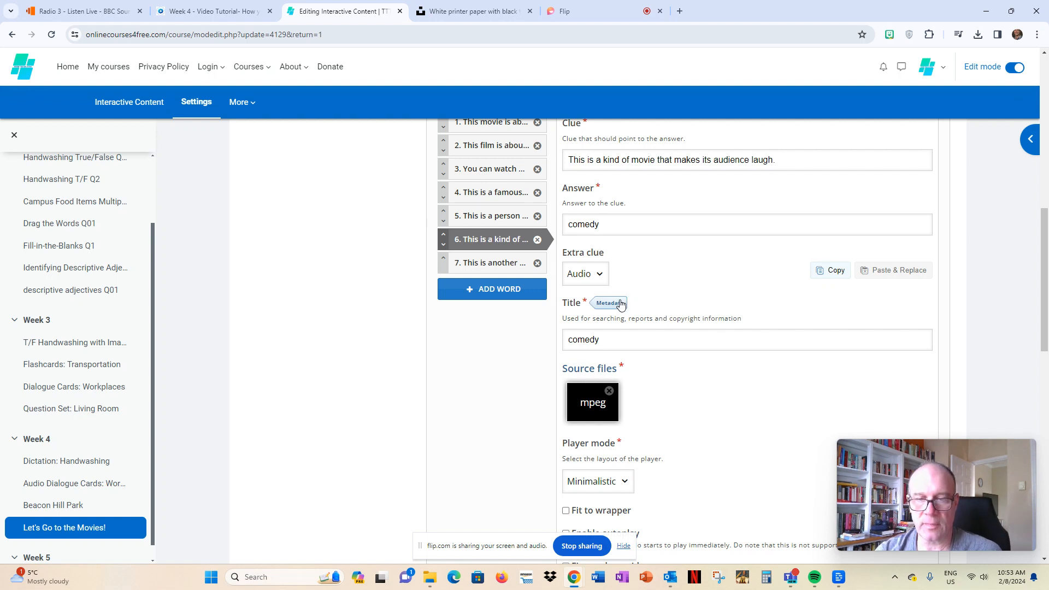
{"action": "scroll", "coordinate": [615, 300], "scroll_direction": "down", "scroll_amount": 1}
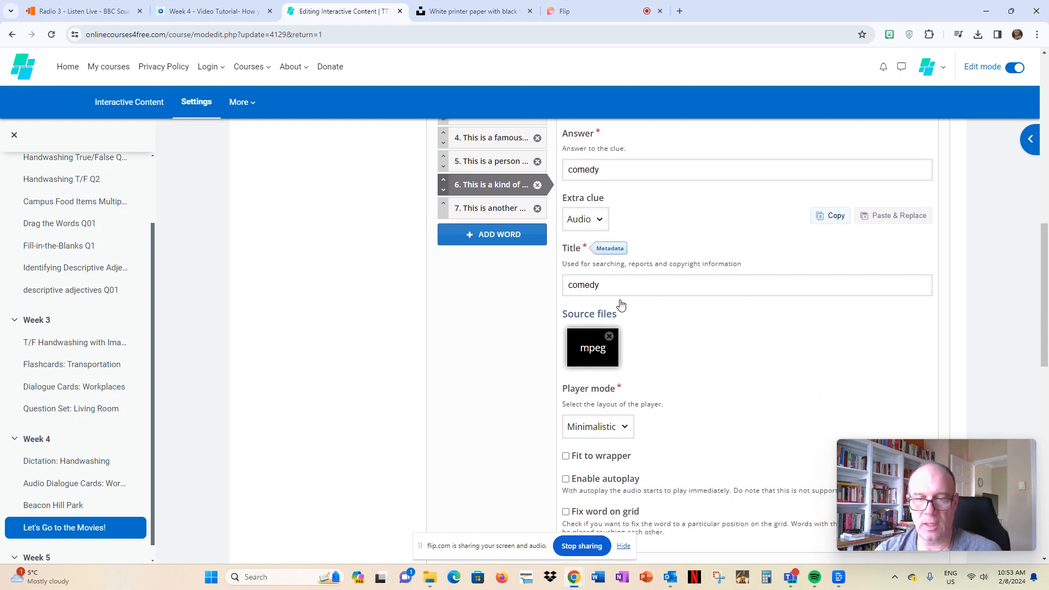
{"action": "left_click", "coordinate": [610, 248]}
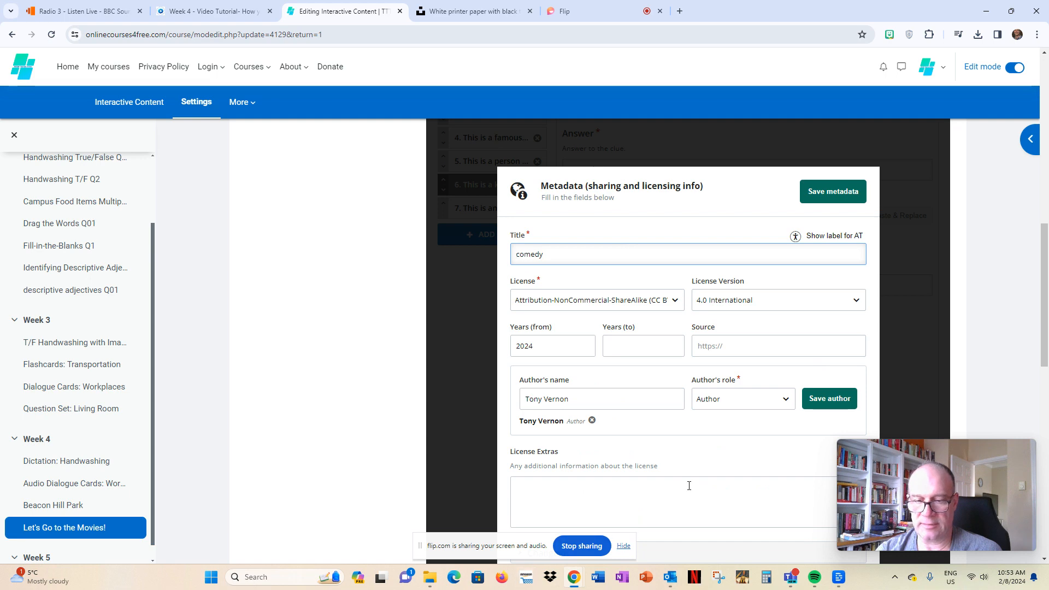
{"action": "left_click", "coordinate": [820, 200]}
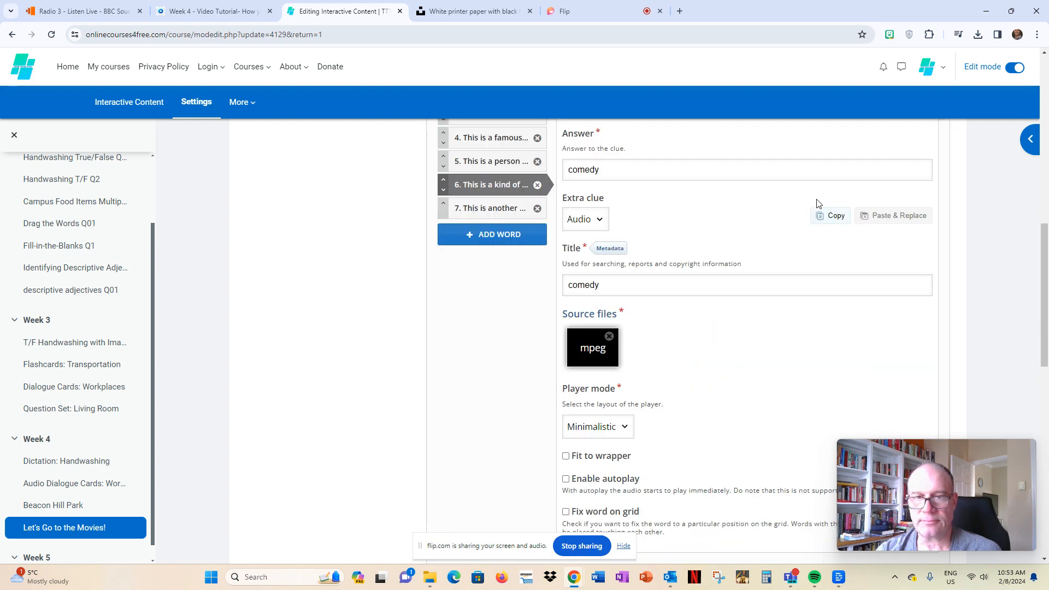
Step: Open the seventh word to review its clue, answer and audio clue, and look over the crossword settings that follow the word list
{"action": "left_click", "coordinate": [480, 209]}
{"action": "scroll", "coordinate": [658, 202], "scroll_direction": "up", "scroll_amount": 3}
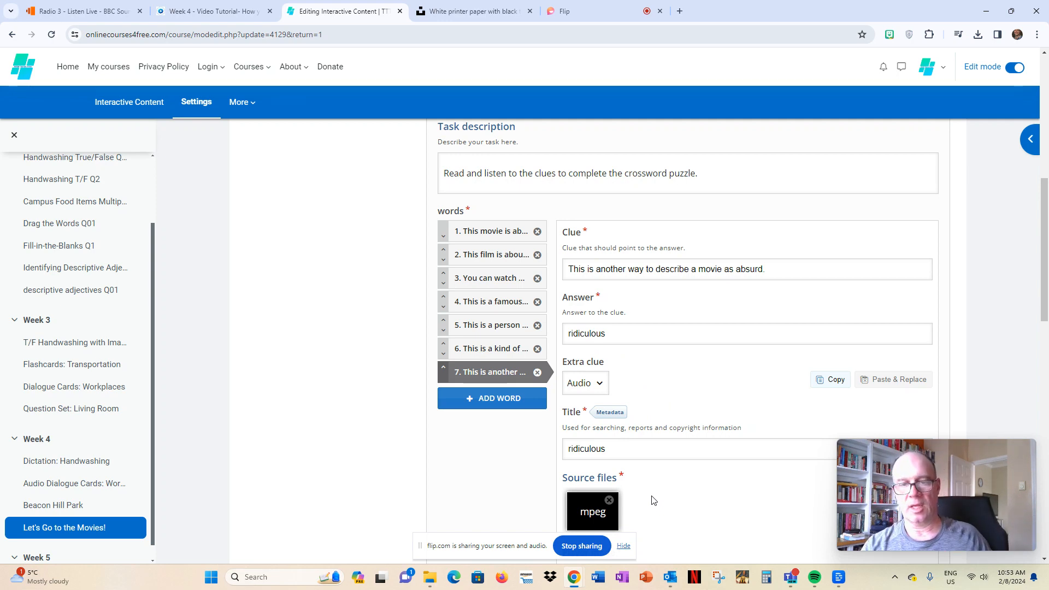
{"action": "scroll", "coordinate": [735, 508], "scroll_direction": "down", "scroll_amount": 6}
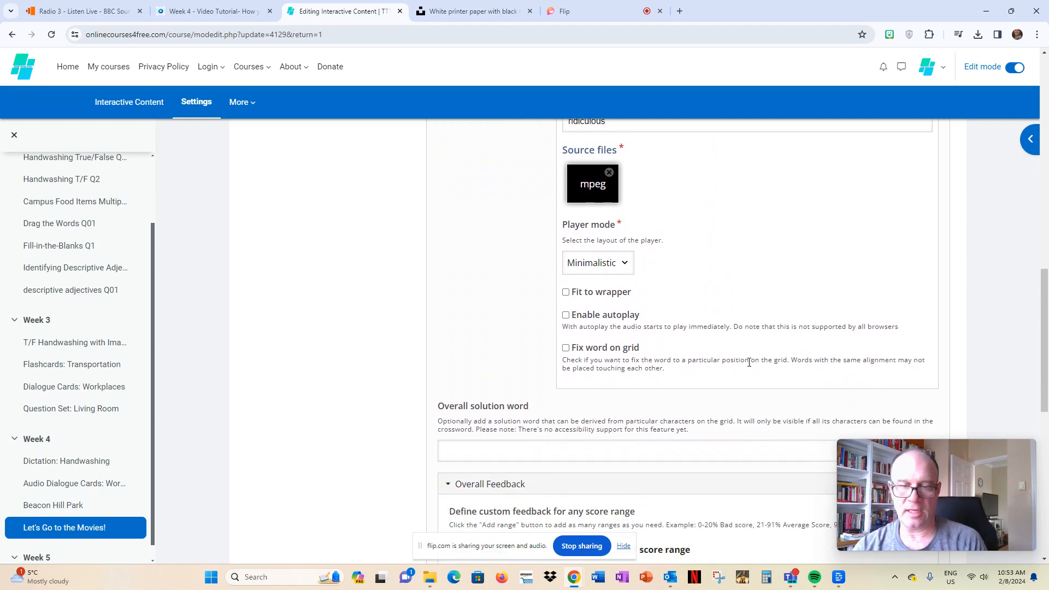
{"action": "scroll", "coordinate": [748, 362], "scroll_direction": "down", "scroll_amount": 8}
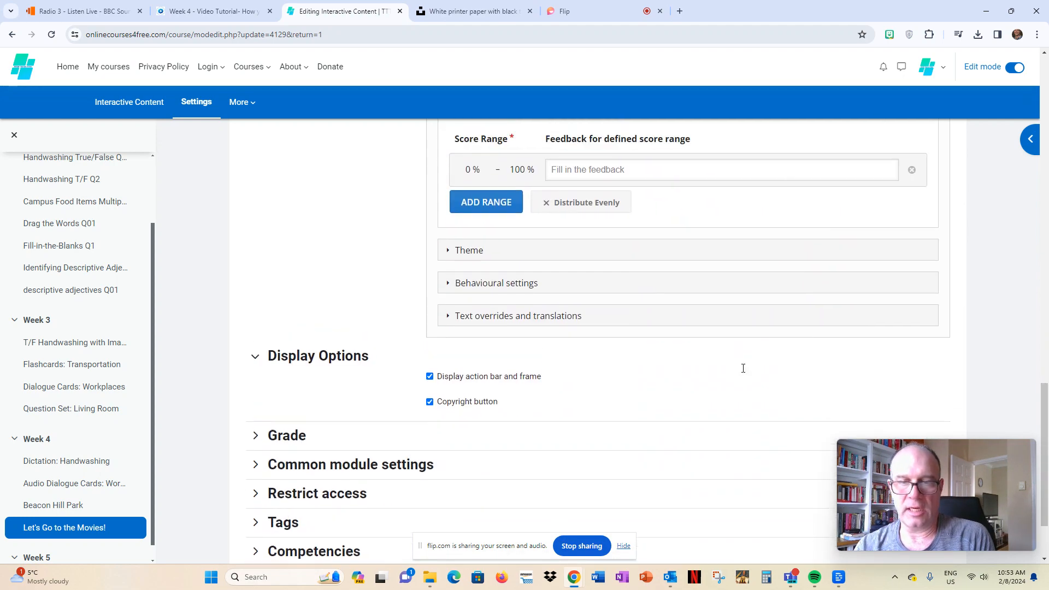
{"action": "scroll", "coordinate": [743, 368], "scroll_direction": "up", "scroll_amount": 12}
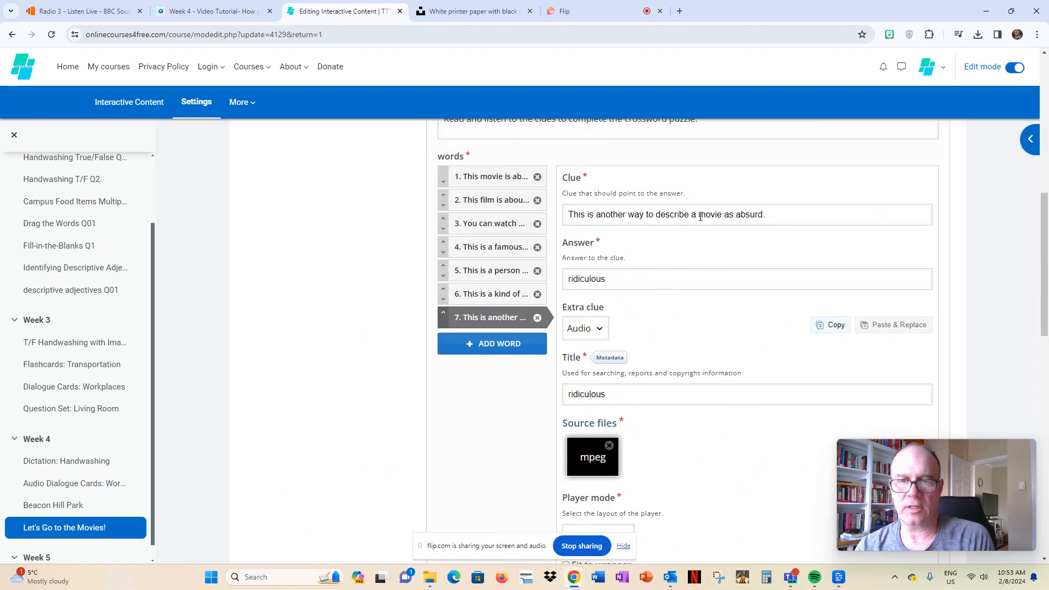
Step: Return to the sixth word's clue, then examine the overall solution word, overall feedback and display options
{"action": "left_click", "coordinate": [480, 298]}
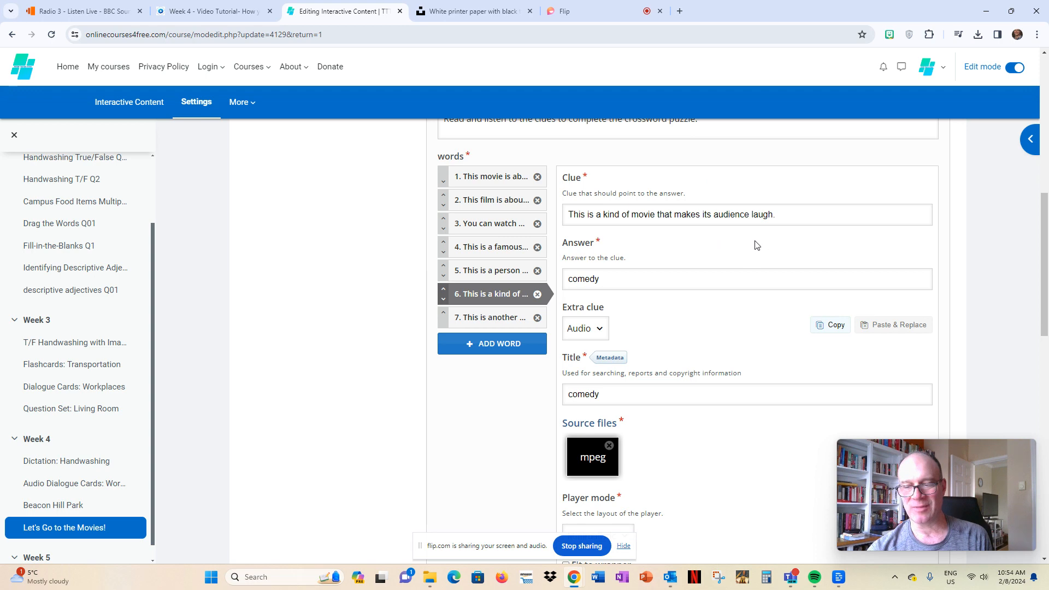
{"action": "scroll", "coordinate": [785, 239], "scroll_direction": "down", "scroll_amount": 10}
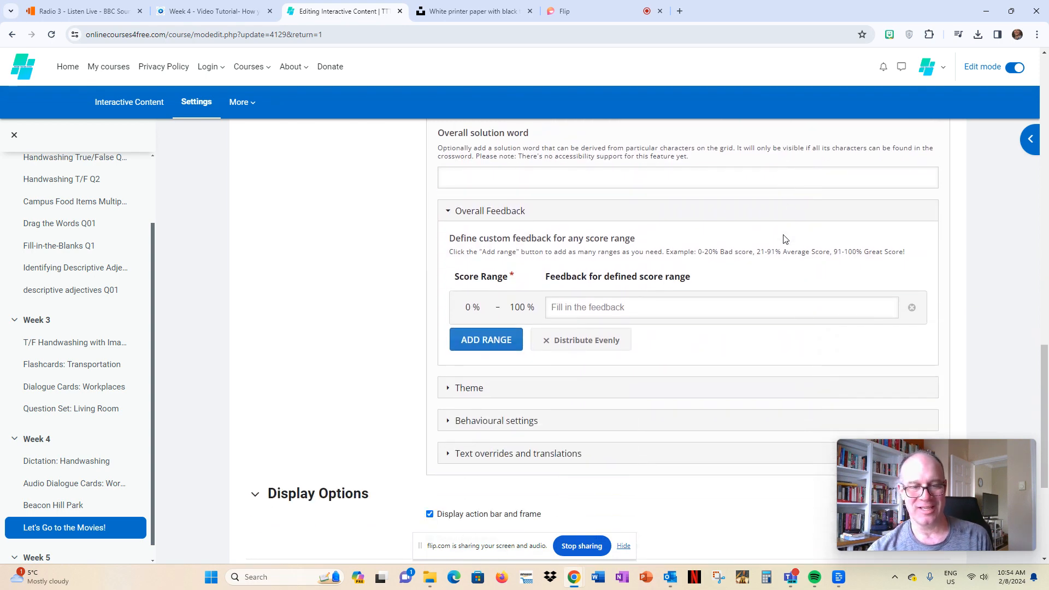
{"action": "scroll", "coordinate": [784, 239], "scroll_direction": "down", "scroll_amount": 3}
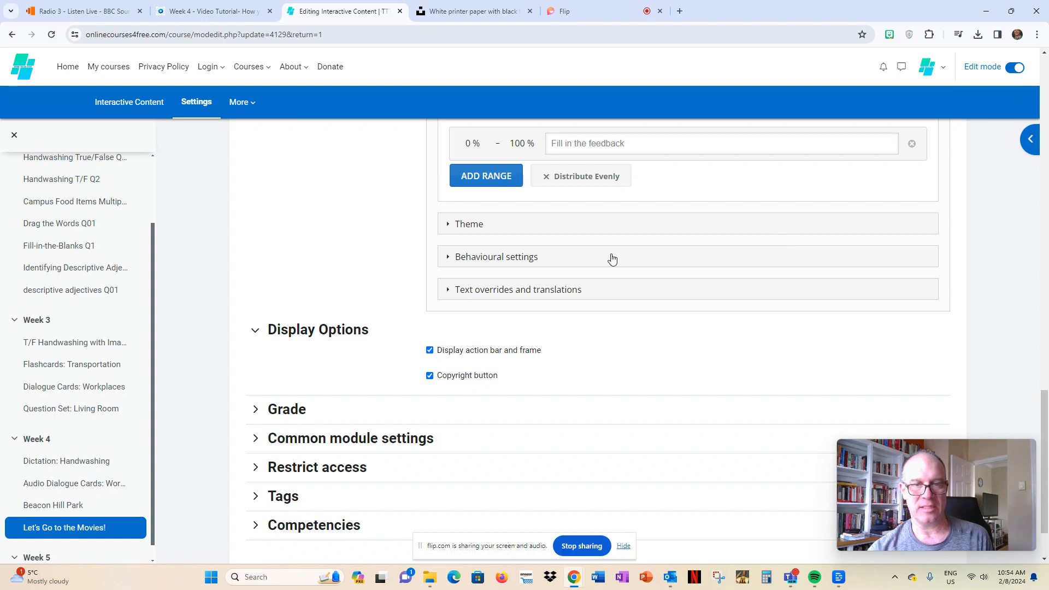
{"action": "scroll", "coordinate": [612, 259], "scroll_direction": "up", "scroll_amount": 12}
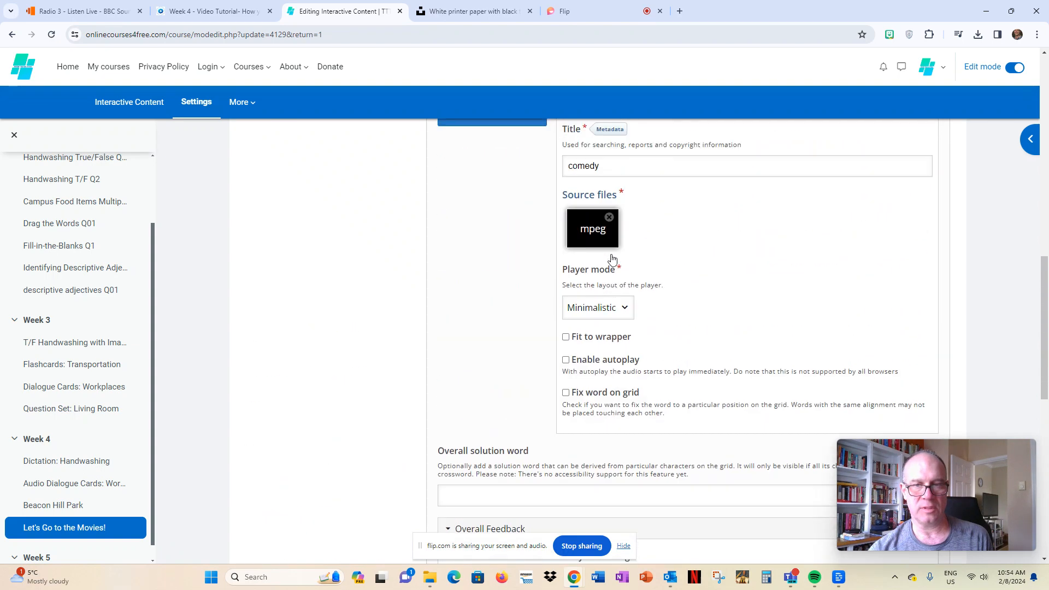
{"action": "scroll", "coordinate": [611, 259], "scroll_direction": "down", "scroll_amount": 7}
{"action": "scroll", "coordinate": [612, 259], "scroll_direction": "down", "scroll_amount": 4}
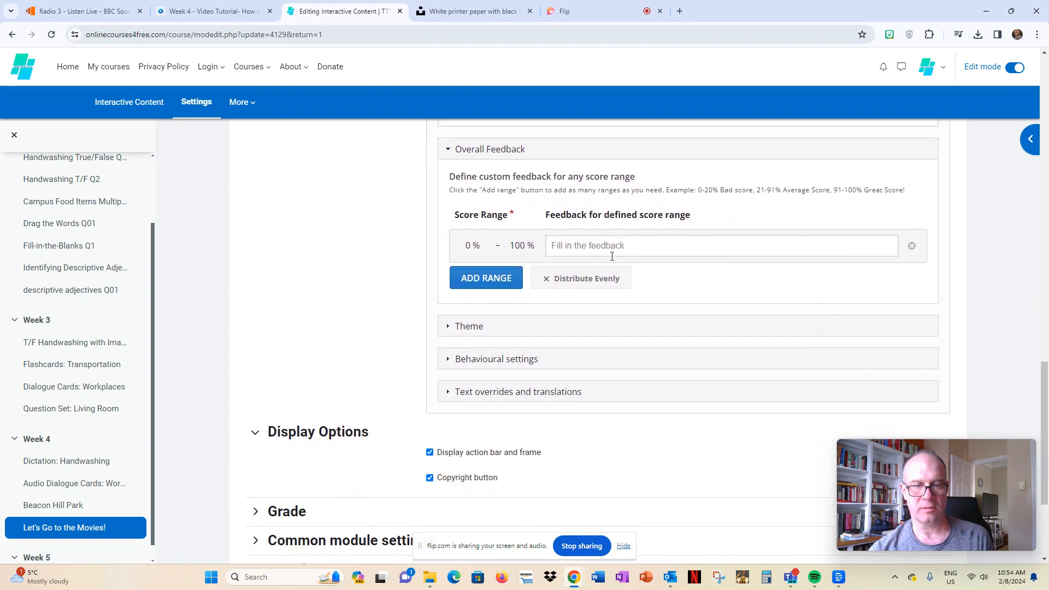
Step: Expand the crossword's theme settings and review the background image, its copyright information, and the background, grid, cell and clue colors
{"action": "left_click", "coordinate": [449, 279]}
{"action": "scroll", "coordinate": [529, 227], "scroll_direction": "down", "scroll_amount": 2}
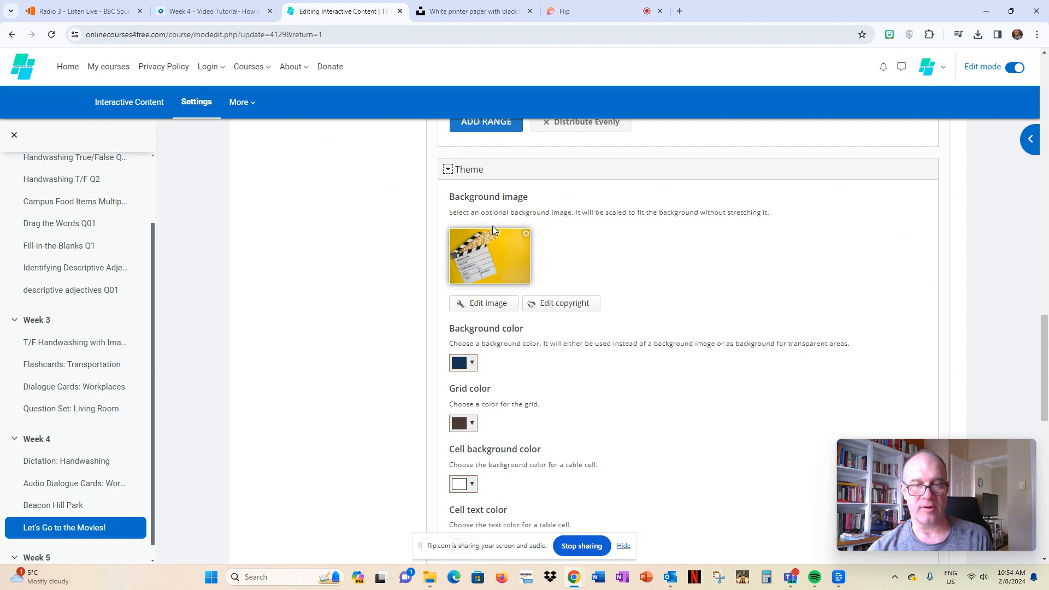
{"action": "left_click", "coordinate": [569, 306]}
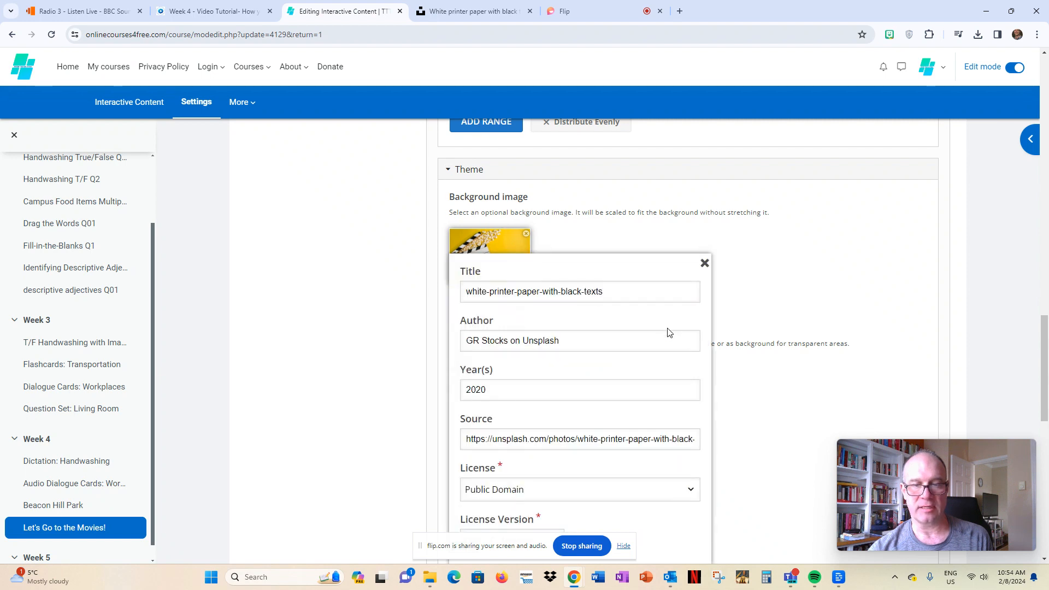
{"action": "left_click", "coordinate": [704, 263]}
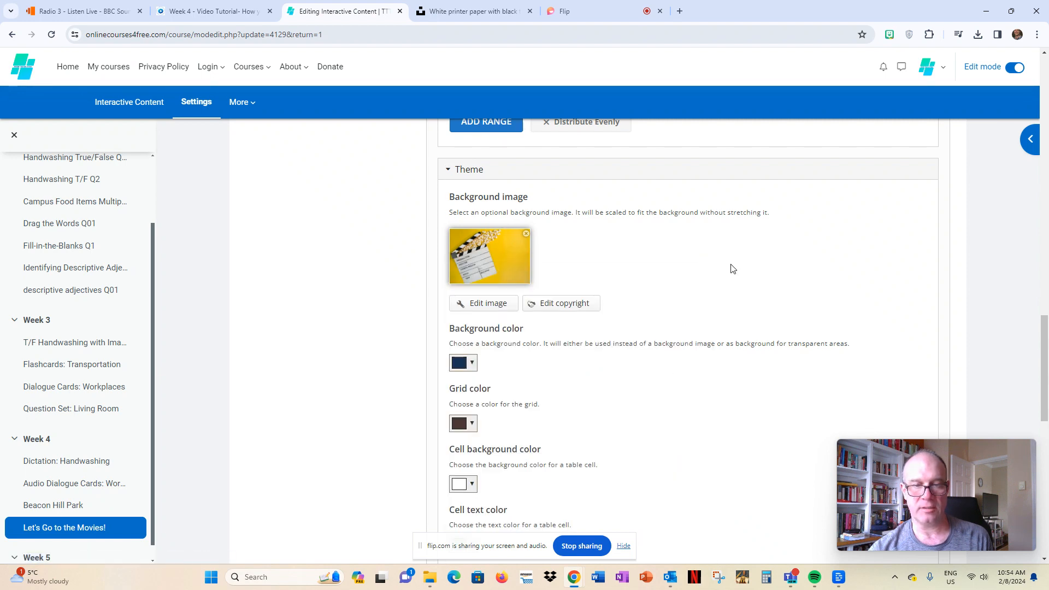
{"action": "scroll", "coordinate": [623, 251], "scroll_direction": "down", "scroll_amount": 2}
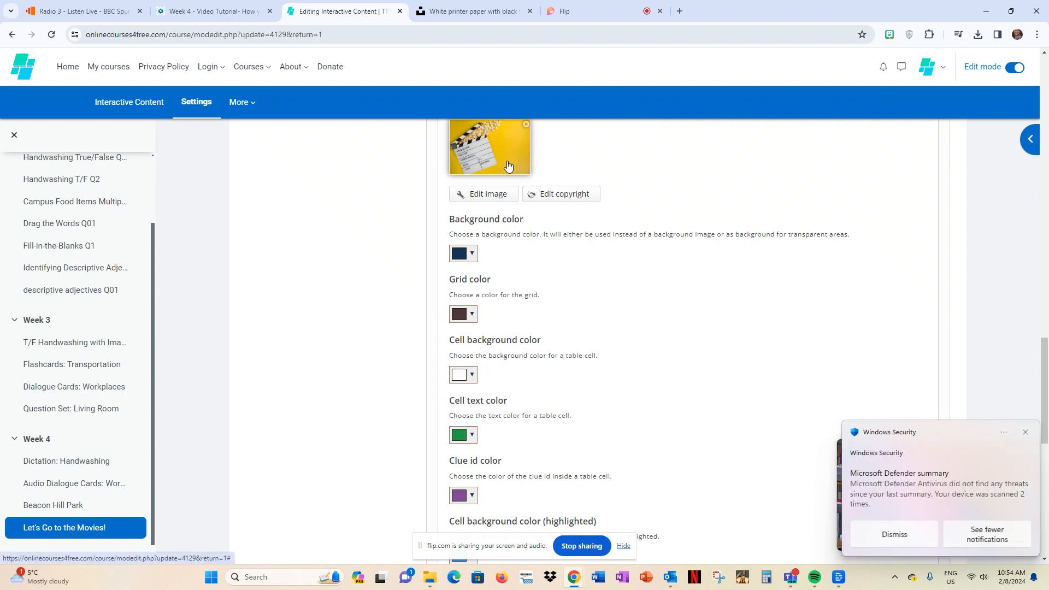
Step: Dismiss the security notification, review the remaining crossword theme colors and display options, and expand the grade settings to examine them
{"action": "left_click", "coordinate": [1025, 432]}
{"action": "scroll", "coordinate": [654, 299], "scroll_direction": "down", "scroll_amount": 3}
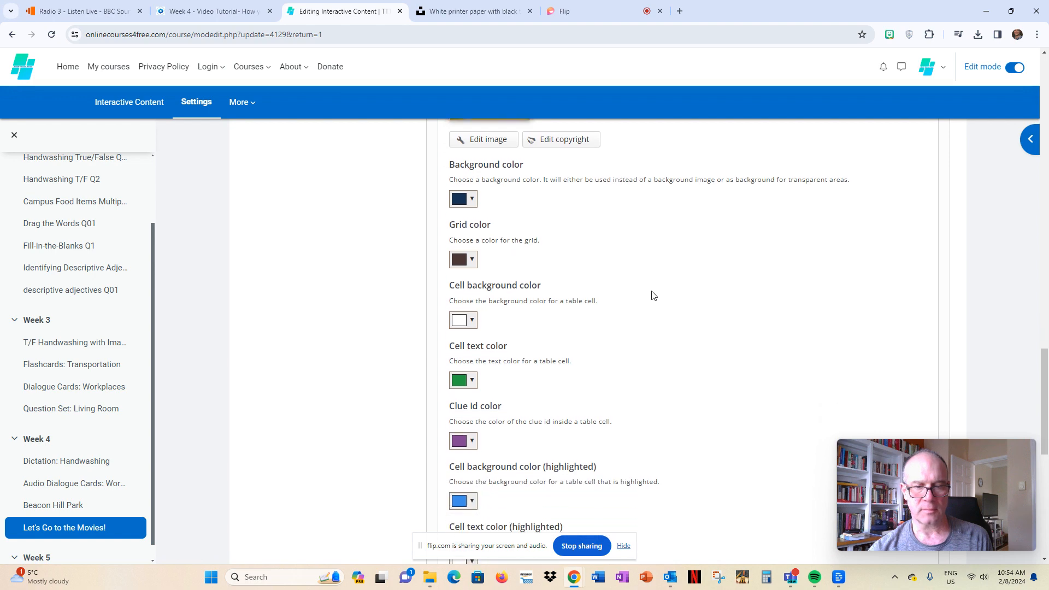
{"action": "scroll", "coordinate": [654, 295], "scroll_direction": "down", "scroll_amount": 7}
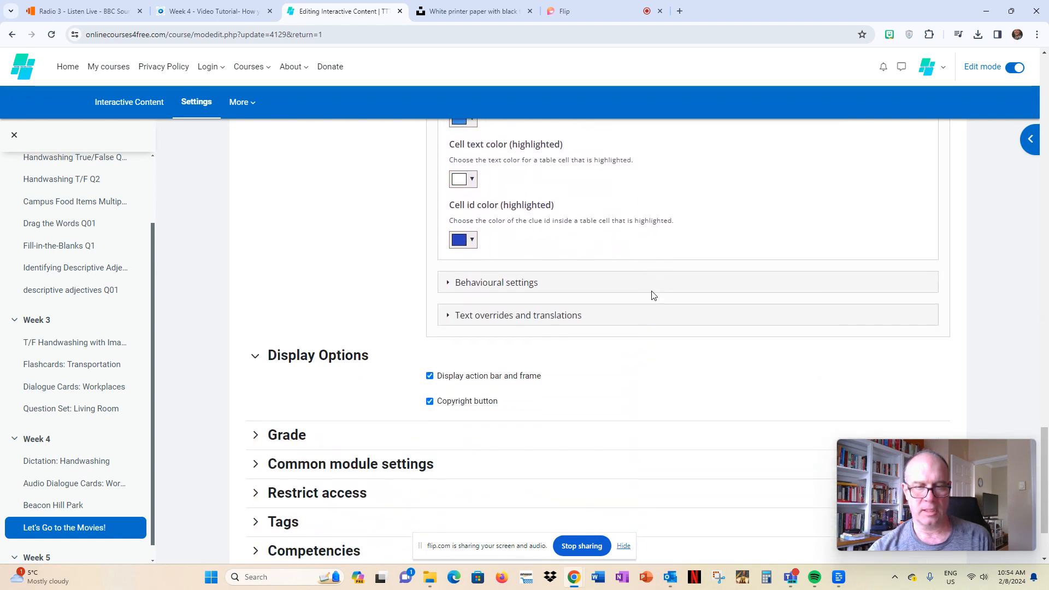
{"action": "left_click", "coordinate": [255, 333]}
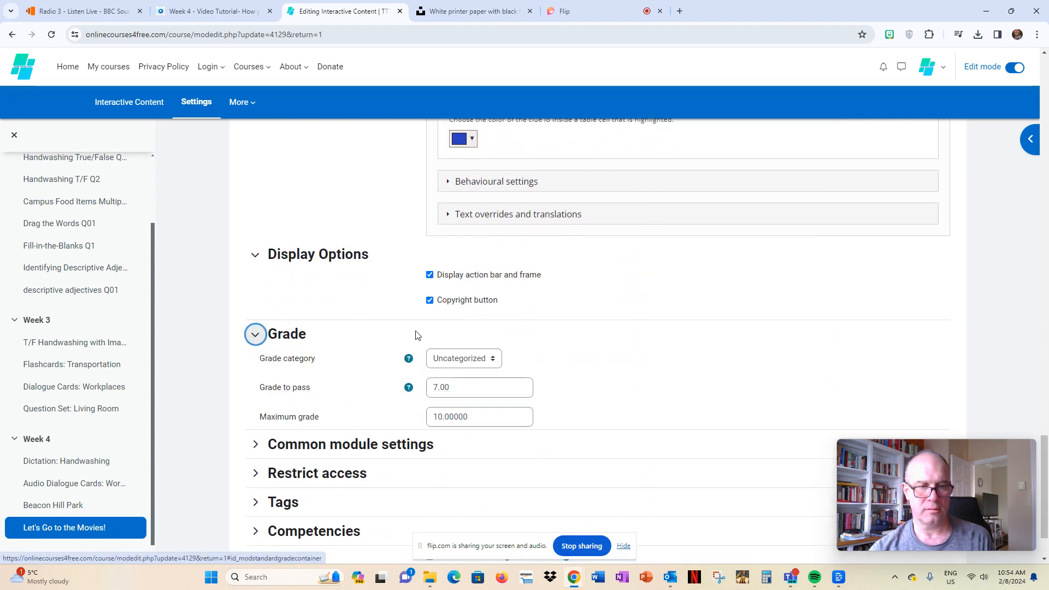
{"action": "scroll", "coordinate": [723, 403], "scroll_direction": "down", "scroll_amount": 2}
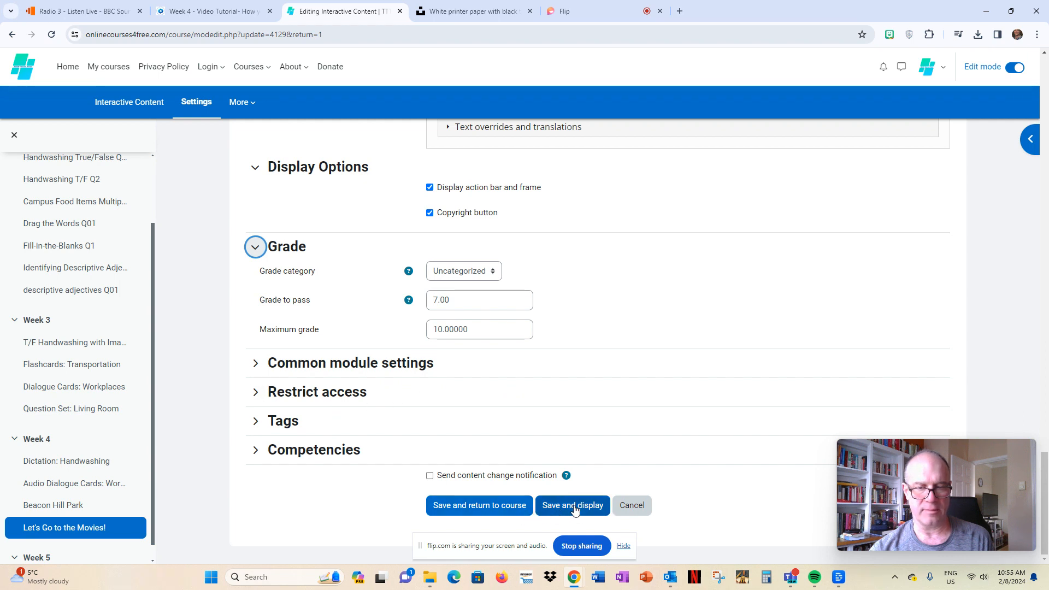
Step: Save the crossword settings, returning to the course, and open the Let's Go to the Movies! activity to view its grid and clues
{"action": "left_click", "coordinate": [486, 510]}
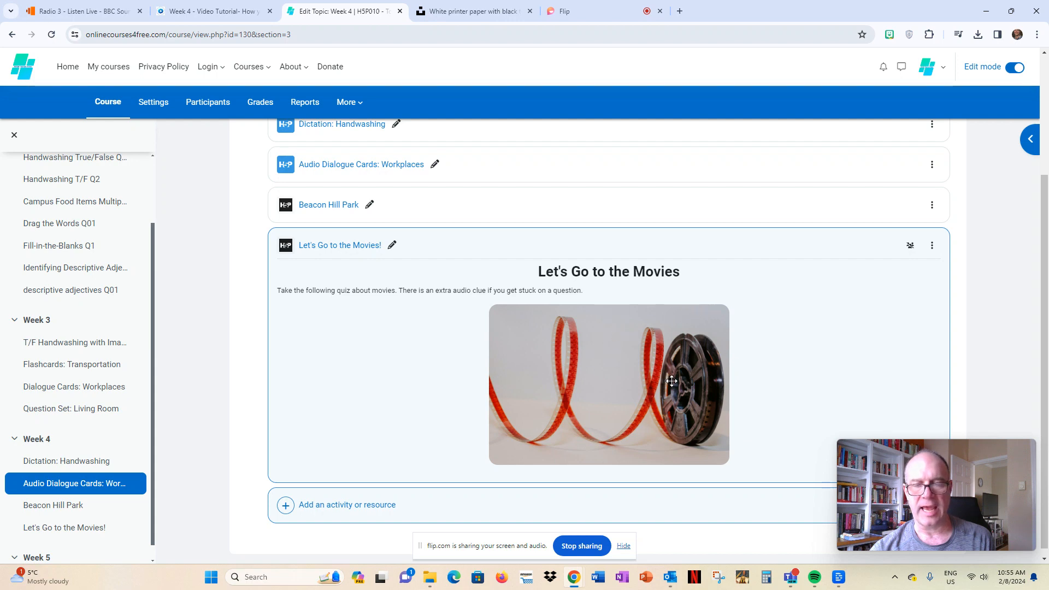
{"action": "left_click", "coordinate": [369, 247]}
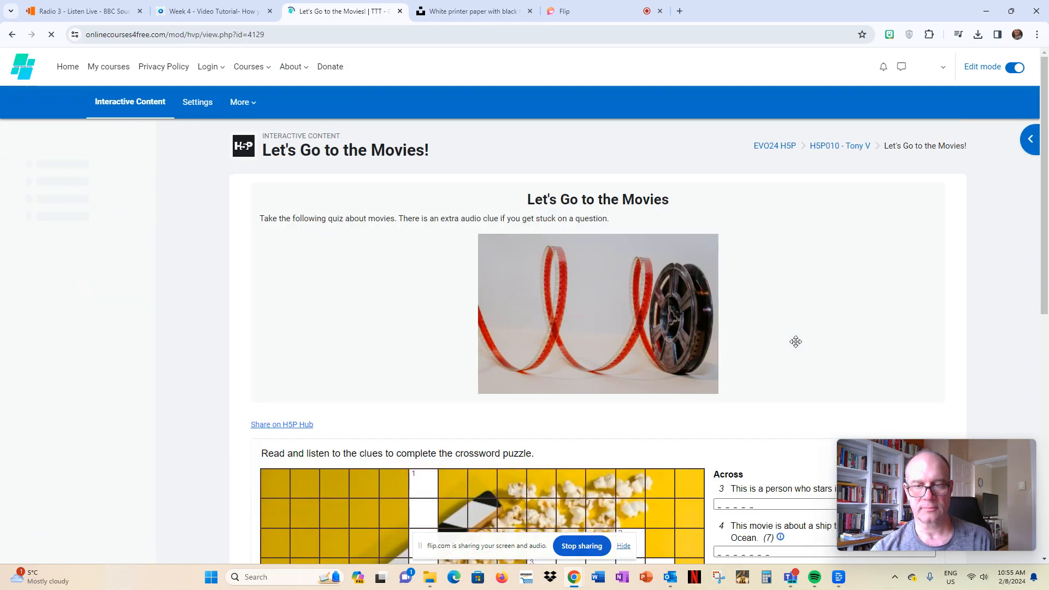
{"action": "scroll", "coordinate": [795, 342], "scroll_direction": "down", "scroll_amount": 6}
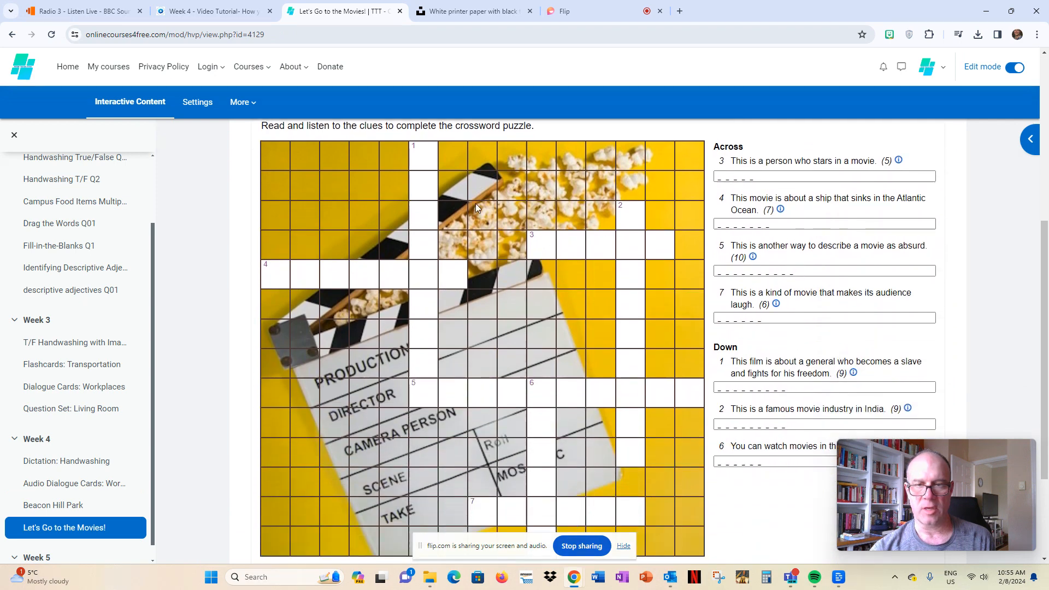
{"action": "scroll", "coordinate": [561, 403], "scroll_direction": "down", "scroll_amount": 2}
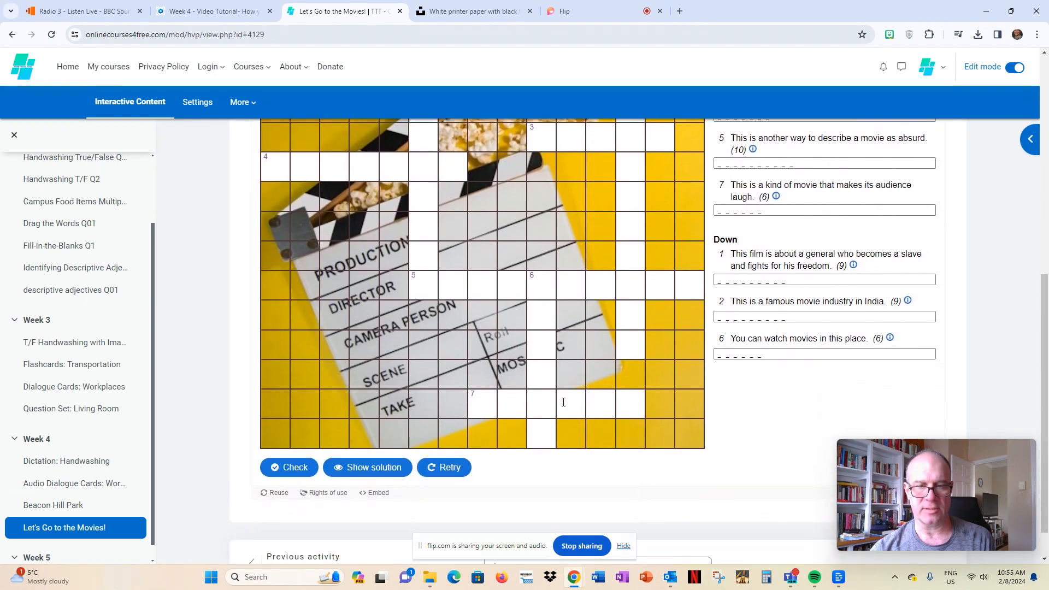
{"action": "scroll", "coordinate": [561, 403], "scroll_direction": "up", "scroll_amount": 1}
{"action": "scroll", "coordinate": [561, 402], "scroll_direction": "up", "scroll_amount": 1}
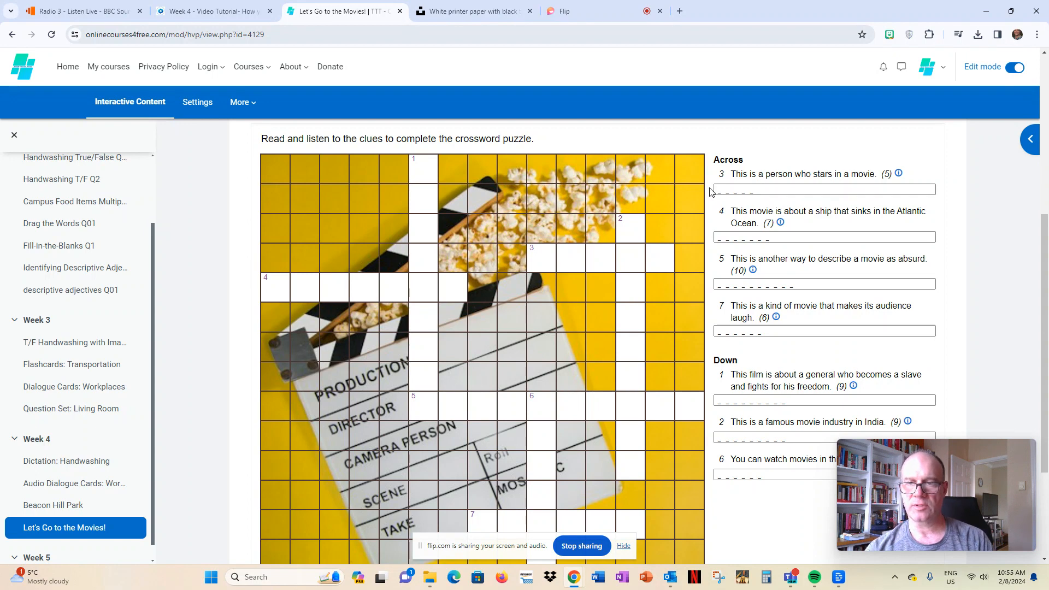
Step: Fill in 3 across of the crossword with ACTOR
{"action": "left_click", "coordinate": [630, 226]}
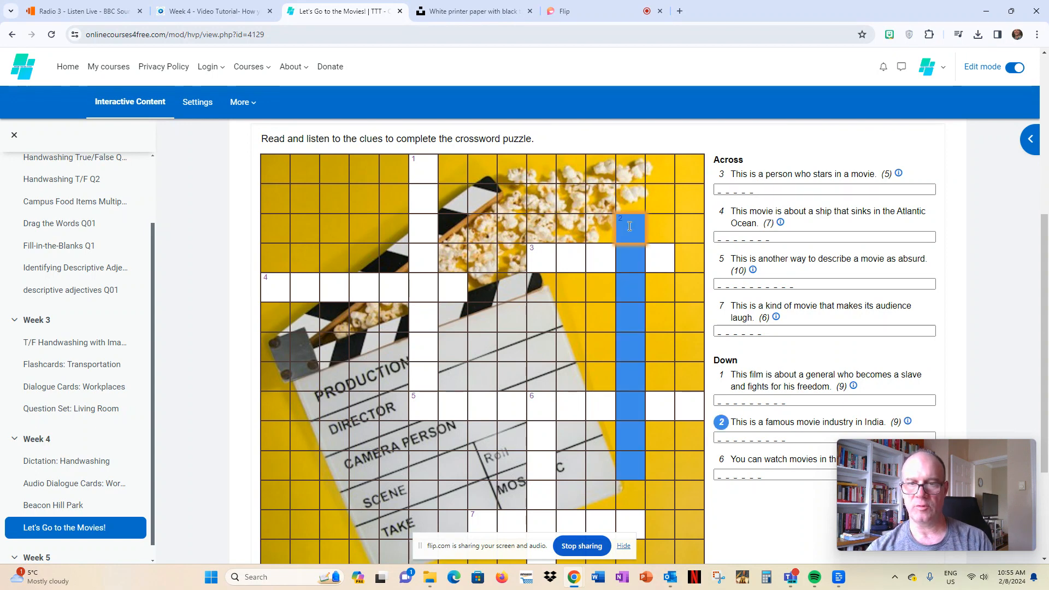
{"action": "left_click", "coordinate": [544, 255]}
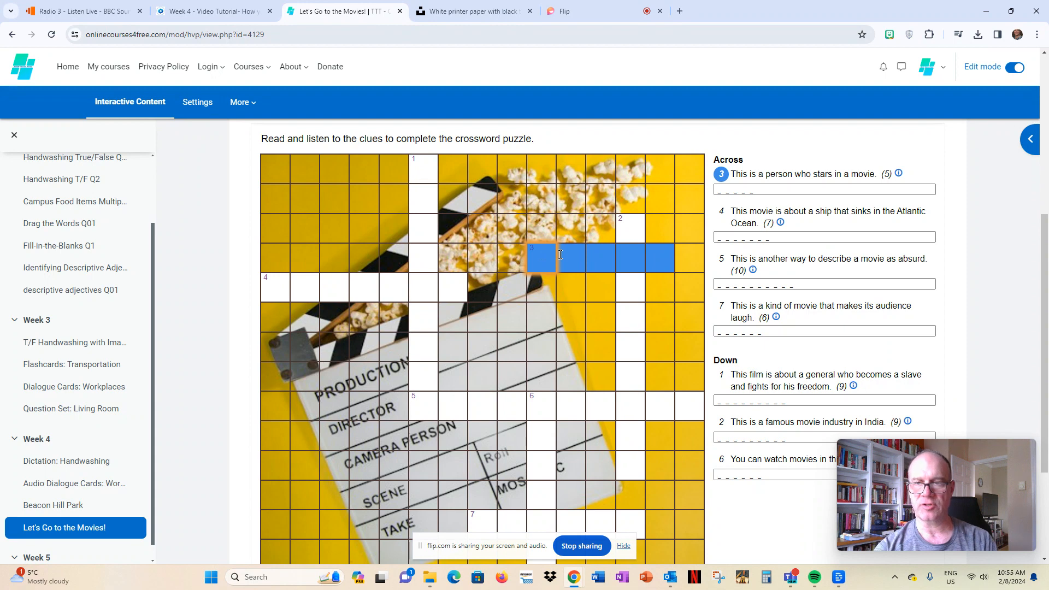
{"action": "type", "text": "ACTOR"}
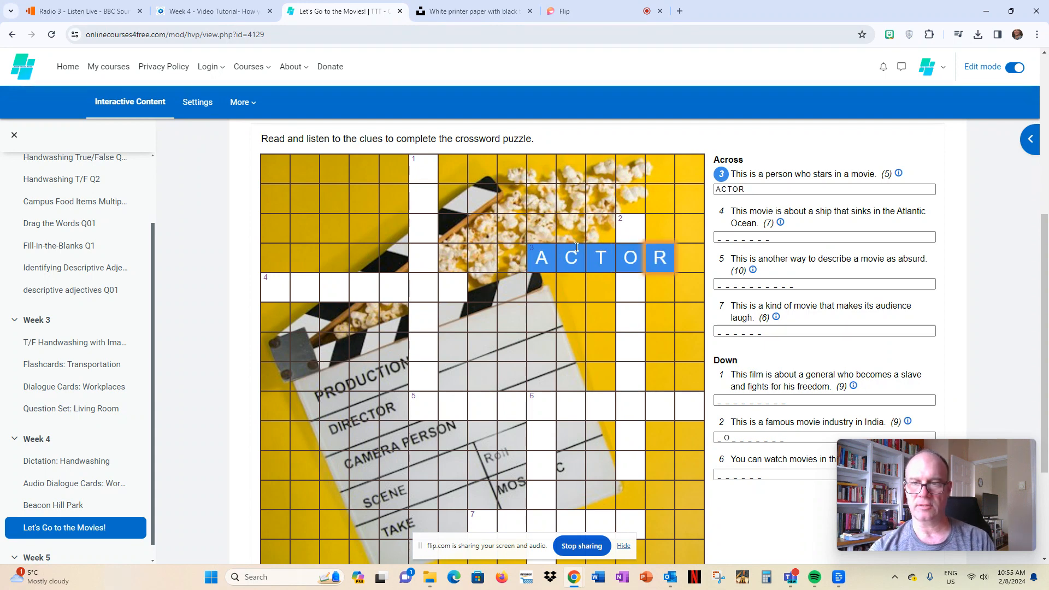
Step: Play the audio clue for 4 across and fill in the answer TITANIC
{"action": "left_click", "coordinate": [719, 235]}
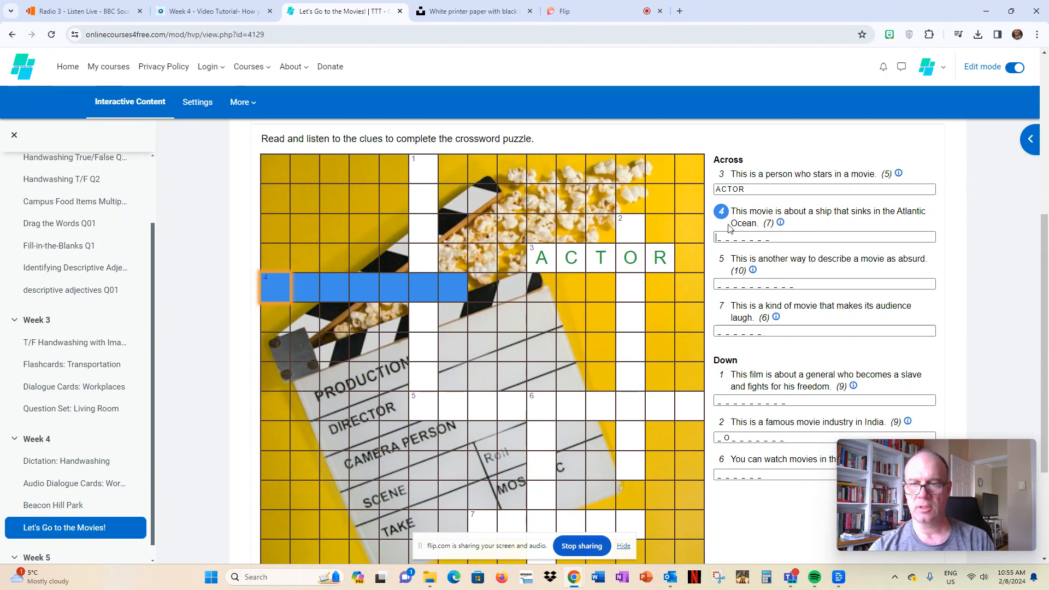
{"action": "left_click", "coordinate": [780, 223]}
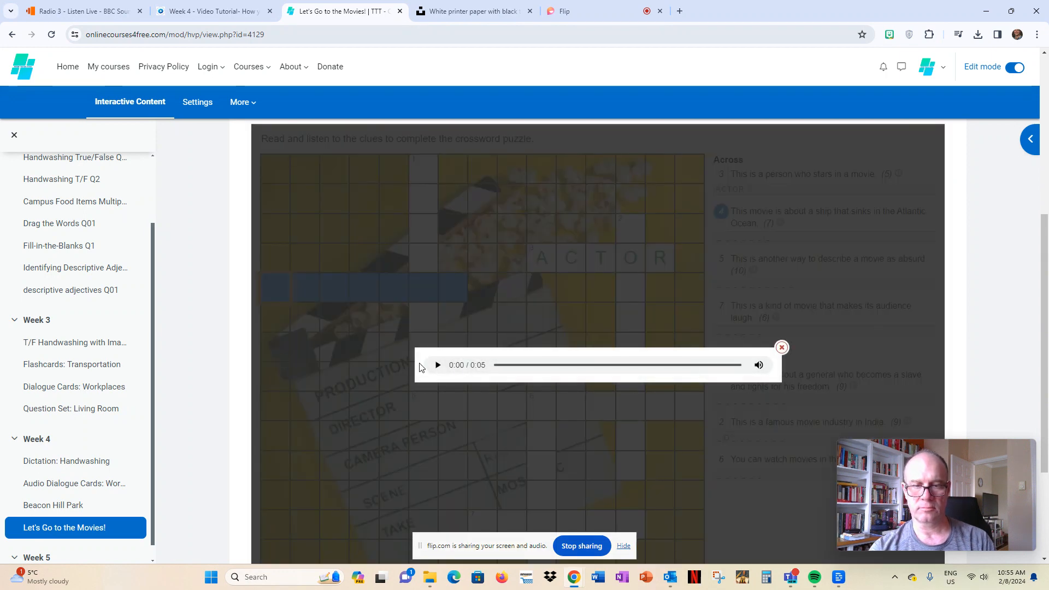
{"action": "left_click", "coordinate": [437, 365]}
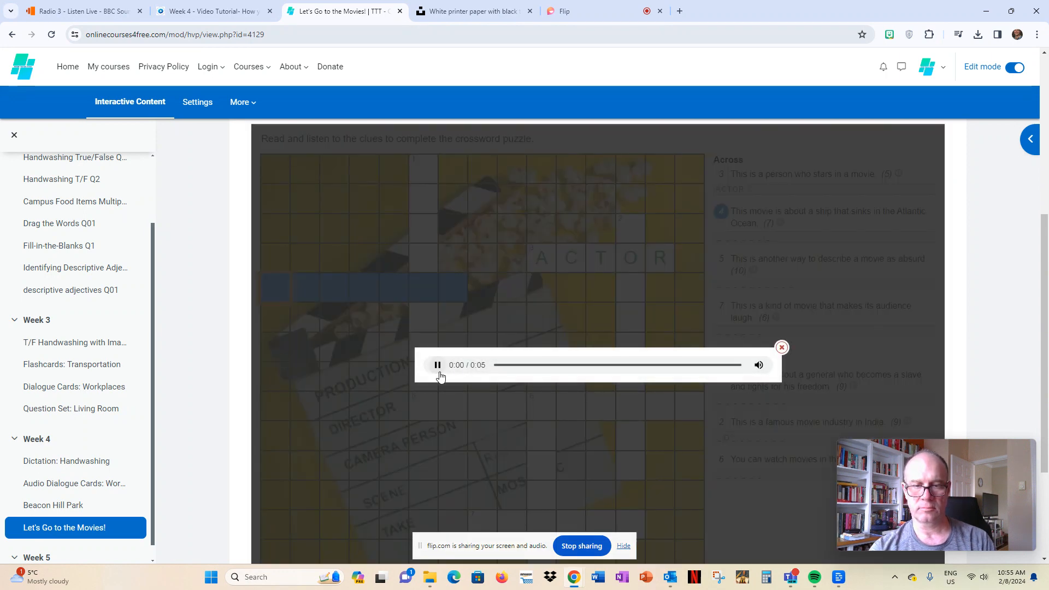
{"action": "left_click", "coordinate": [782, 348]}
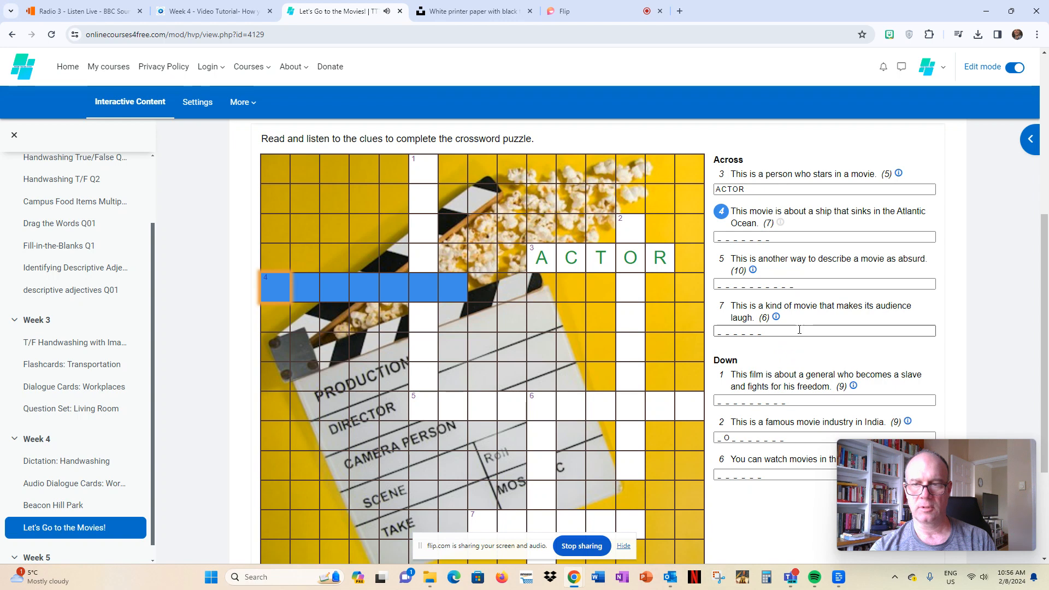
{"action": "left_click", "coordinate": [718, 236]}
{"action": "type", "text": "TI"}
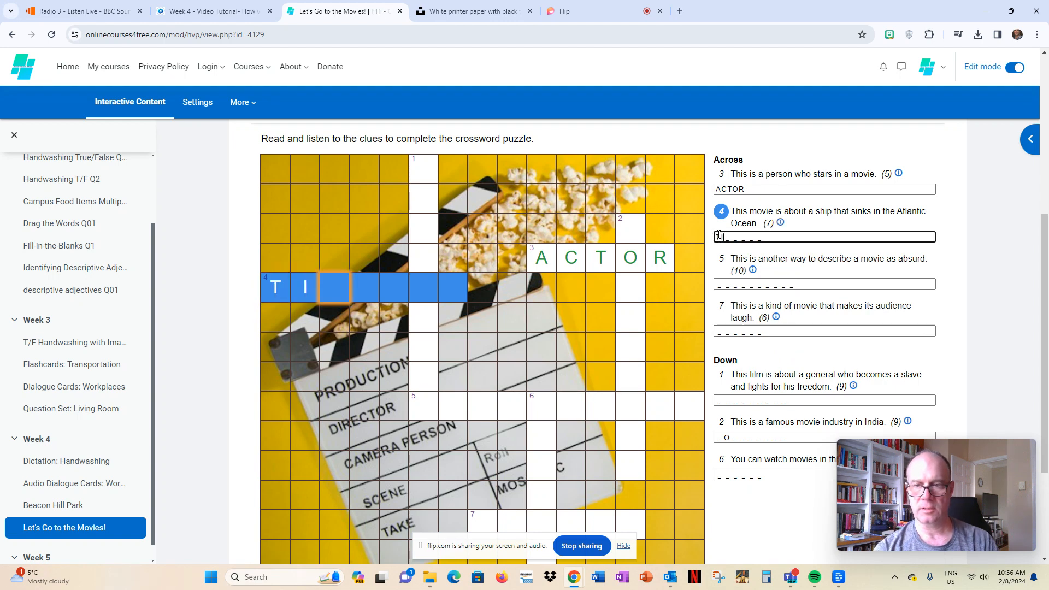
{"action": "type", "text": "TANIC"}
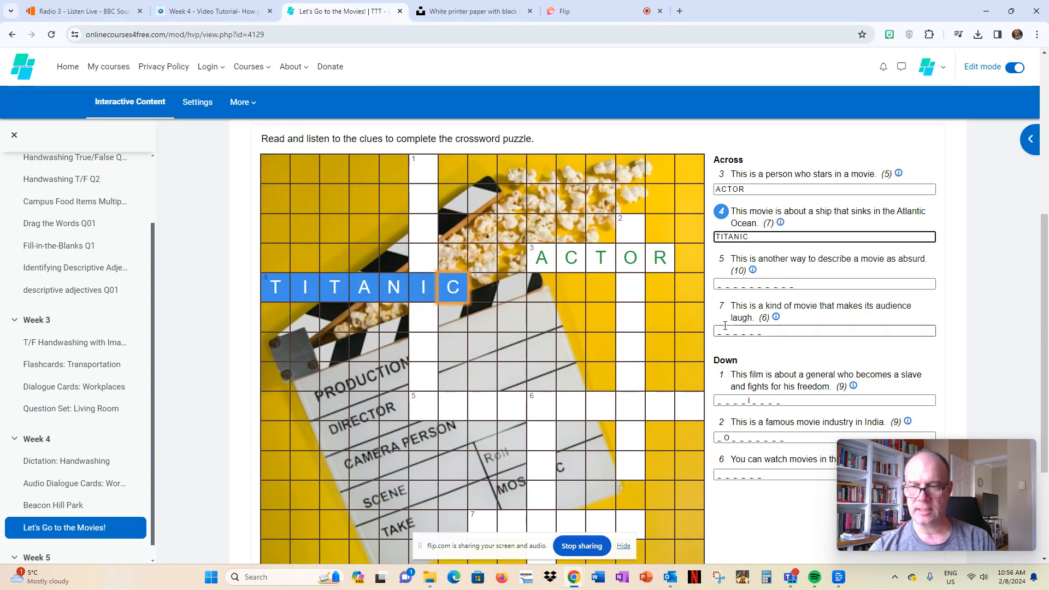
Step: Fill in 1 down of the crossword with GLADIATOR
{"action": "scroll", "coordinate": [770, 363], "scroll_direction": "down", "scroll_amount": 1}
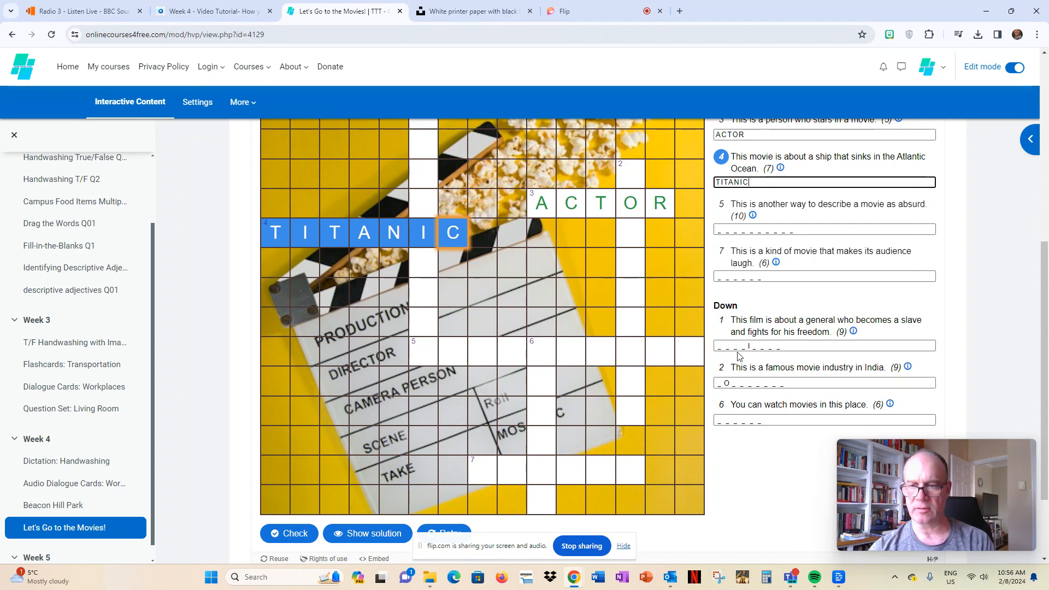
{"action": "left_click", "coordinate": [718, 345]}
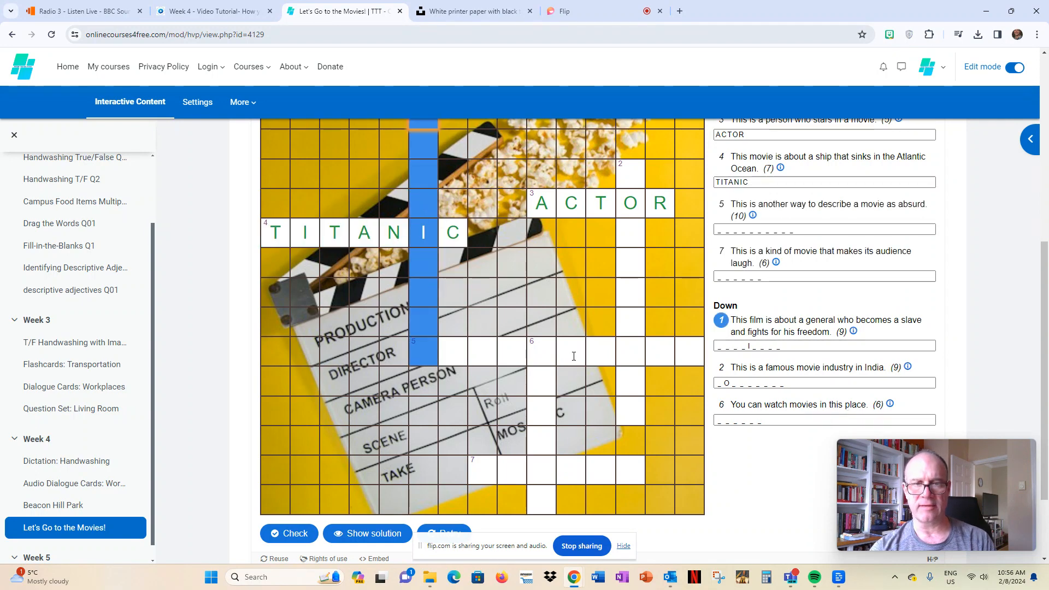
{"action": "scroll", "coordinate": [496, 290], "scroll_direction": "up", "scroll_amount": 2}
{"action": "type", "text": "GL"}
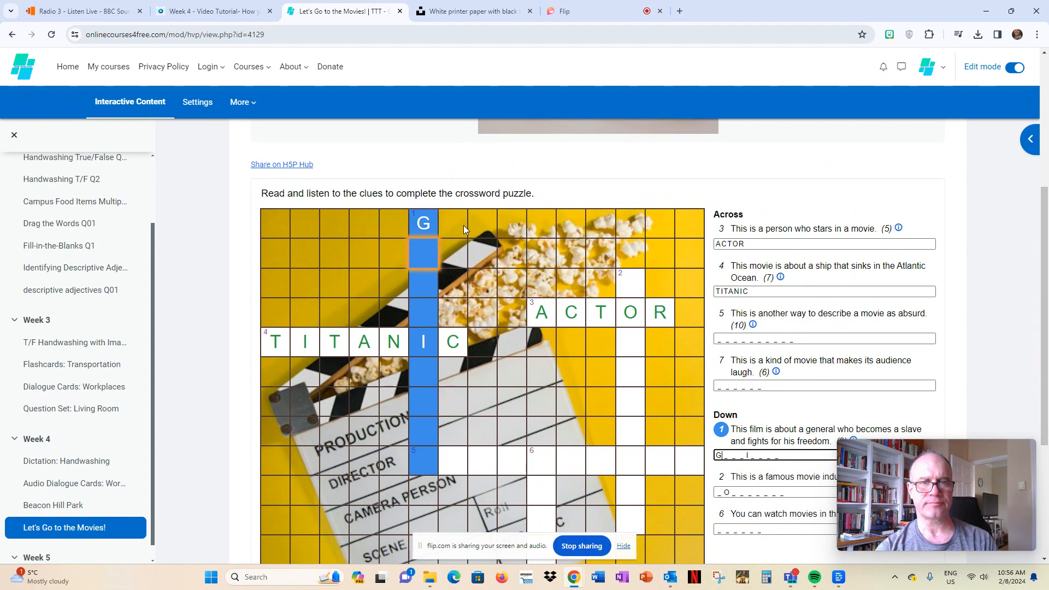
{"action": "type", "text": "ADIATO"}
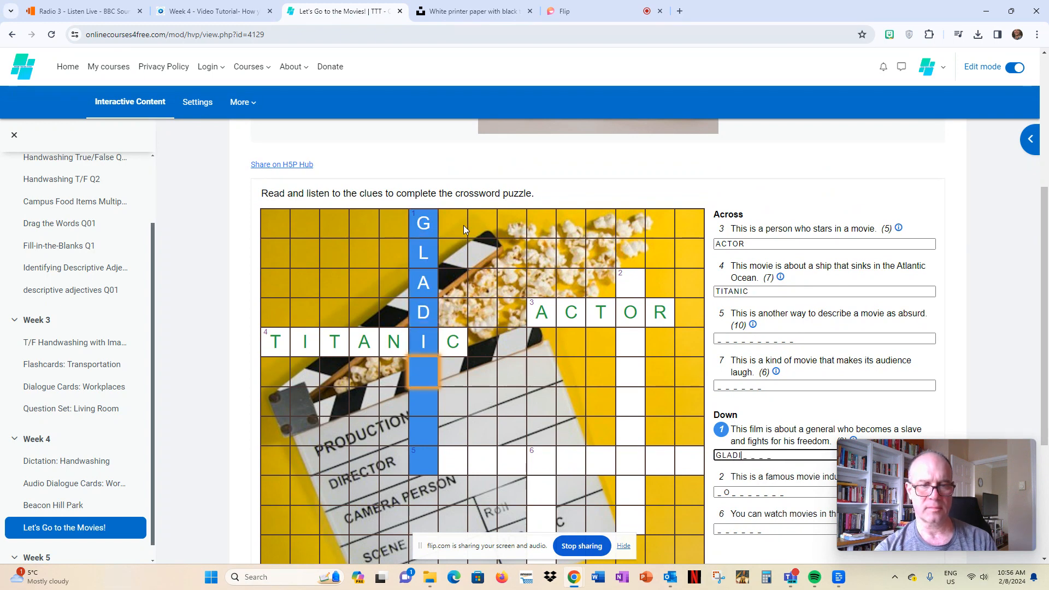
{"action": "type", "text": "R"}
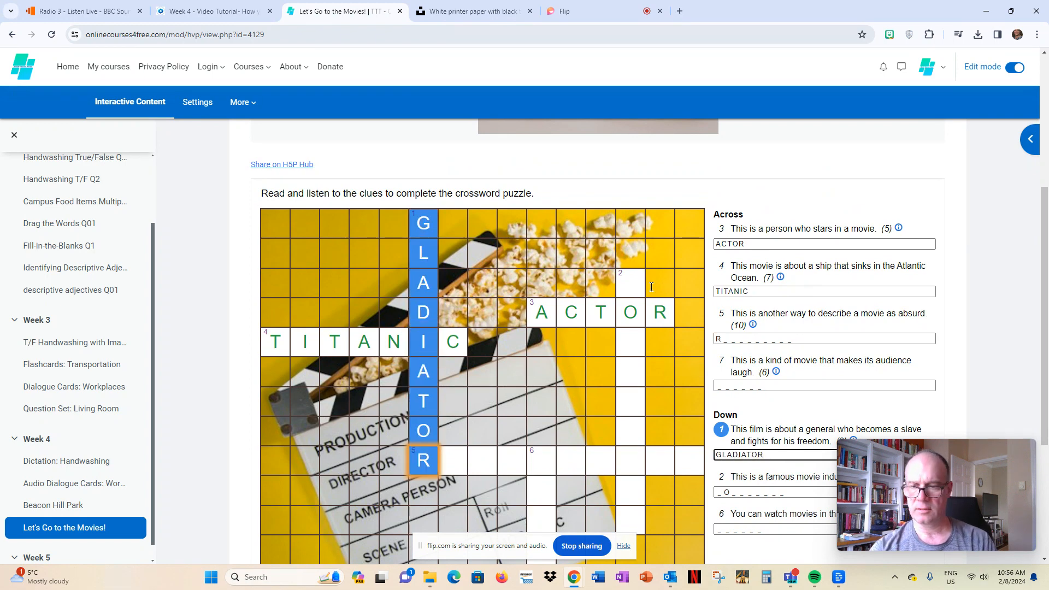
Step: Listen to the audio clue for 1 down and close its player
{"action": "scroll", "coordinate": [732, 448], "scroll_direction": "down", "scroll_amount": 2}
{"action": "left_click", "coordinate": [853, 333]}
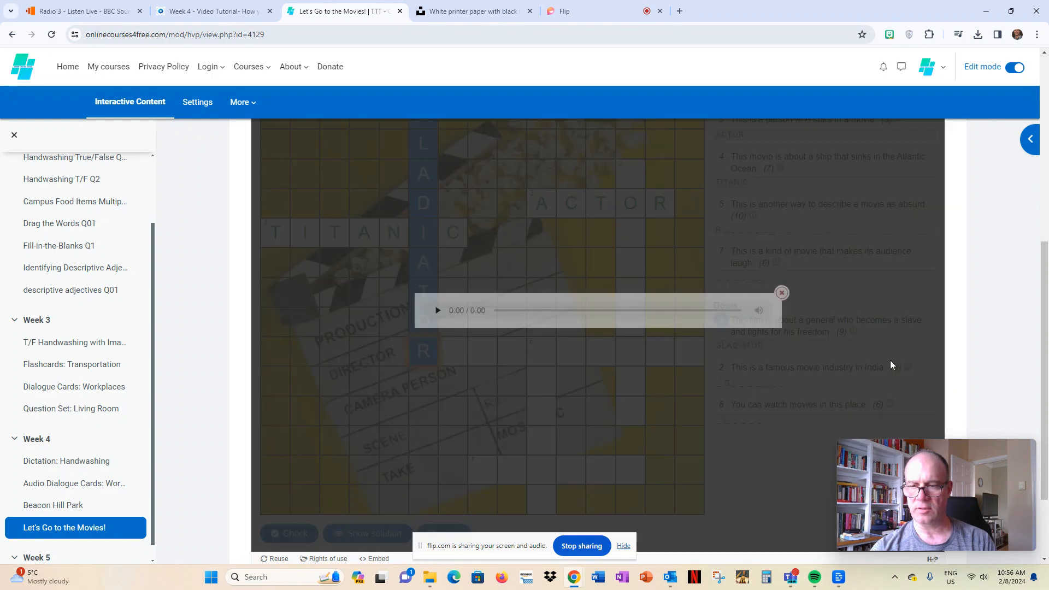
{"action": "left_click", "coordinate": [437, 310]}
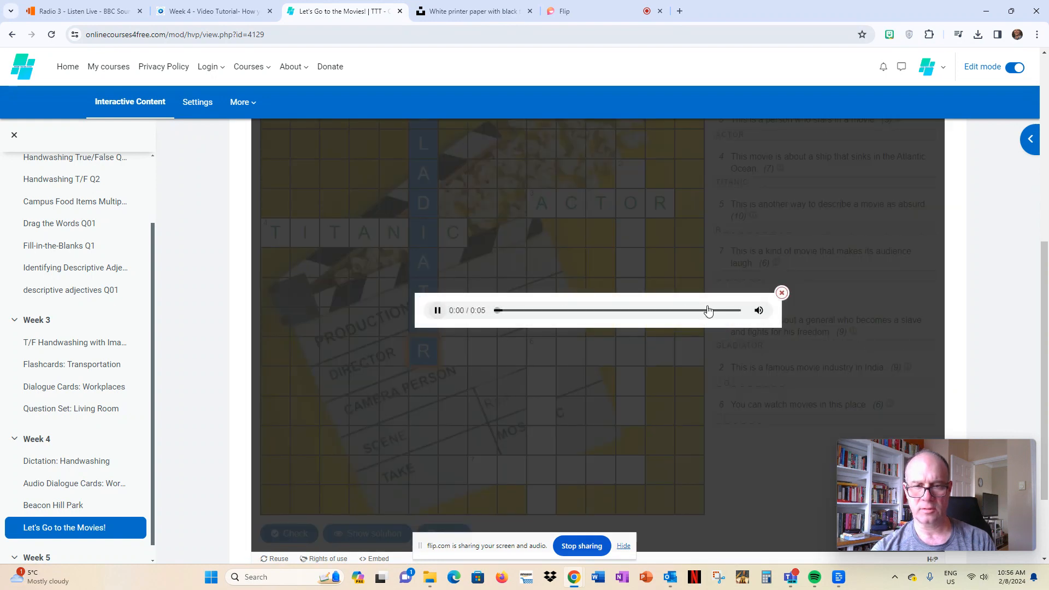
{"action": "left_click", "coordinate": [782, 294]}
Step: Fill in 2 down, the famous movie industry in India, with BOLLYWOOD
{"action": "scroll", "coordinate": [770, 326], "scroll_direction": "down", "scroll_amount": 1}
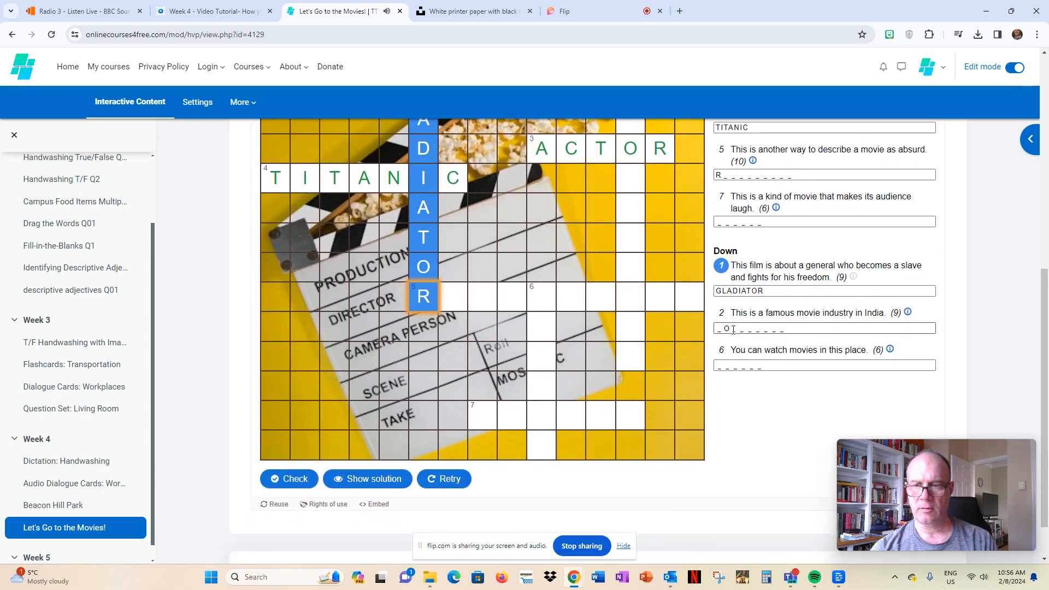
{"action": "left_click", "coordinate": [731, 329]}
{"action": "type", "text": "B"}
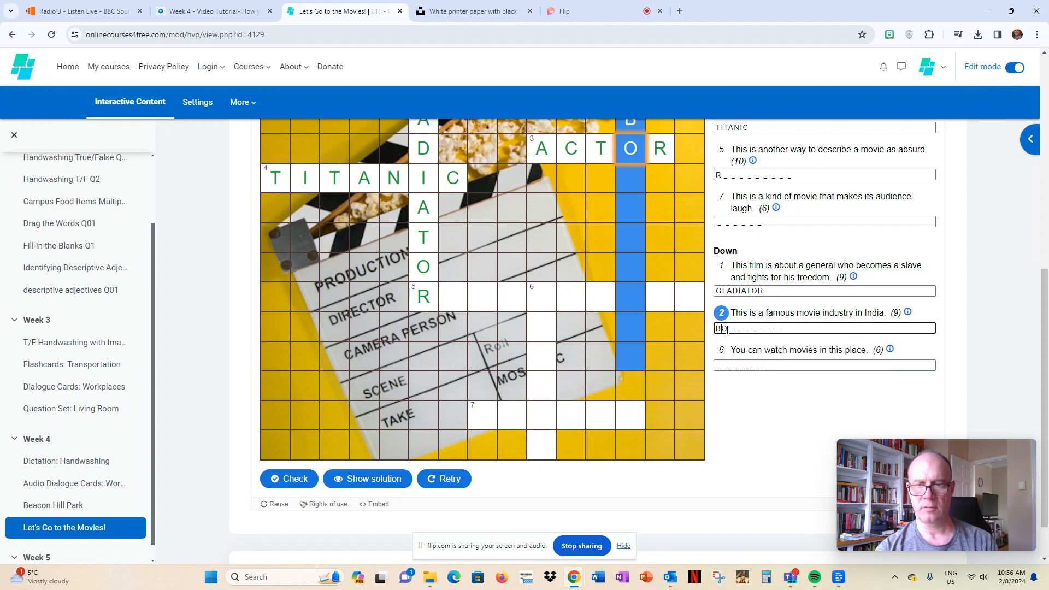
{"action": "type", "text": "OLLYW"}
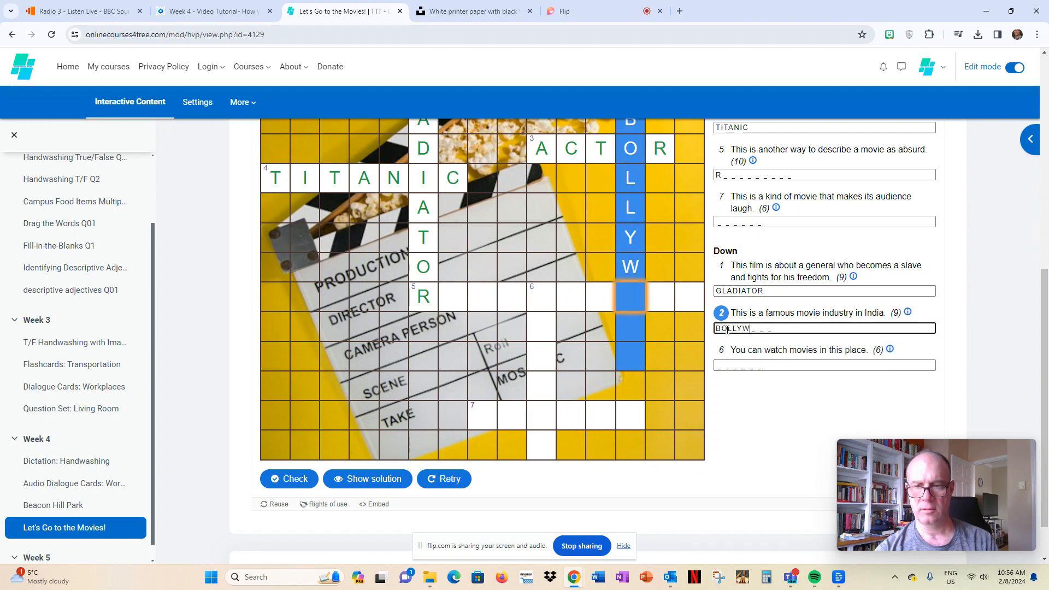
{"action": "type", "text": "OOD"}
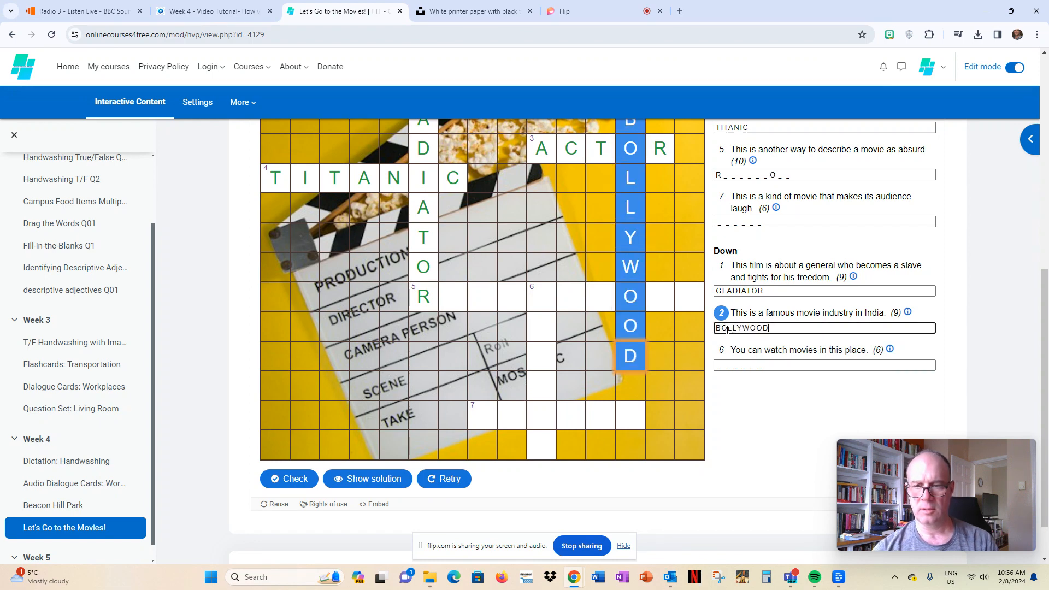
Step: Select 6 down, listen to its audio clue about a place to watch movies, and close the player
{"action": "left_click", "coordinate": [719, 371]}
{"action": "mouse_move", "coordinate": [1018, 542]}
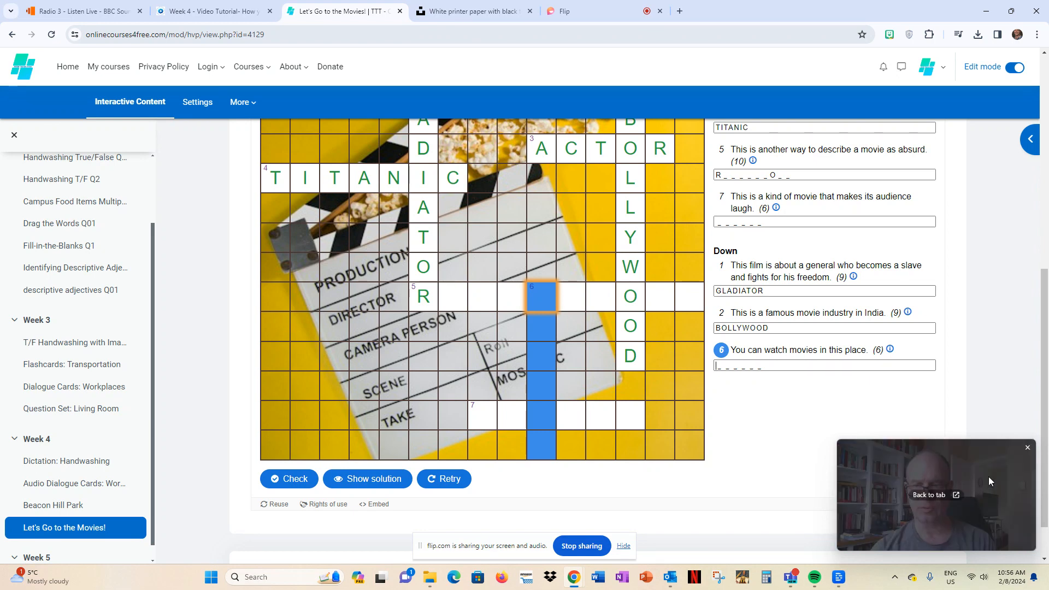
{"action": "left_click", "coordinate": [892, 349]}
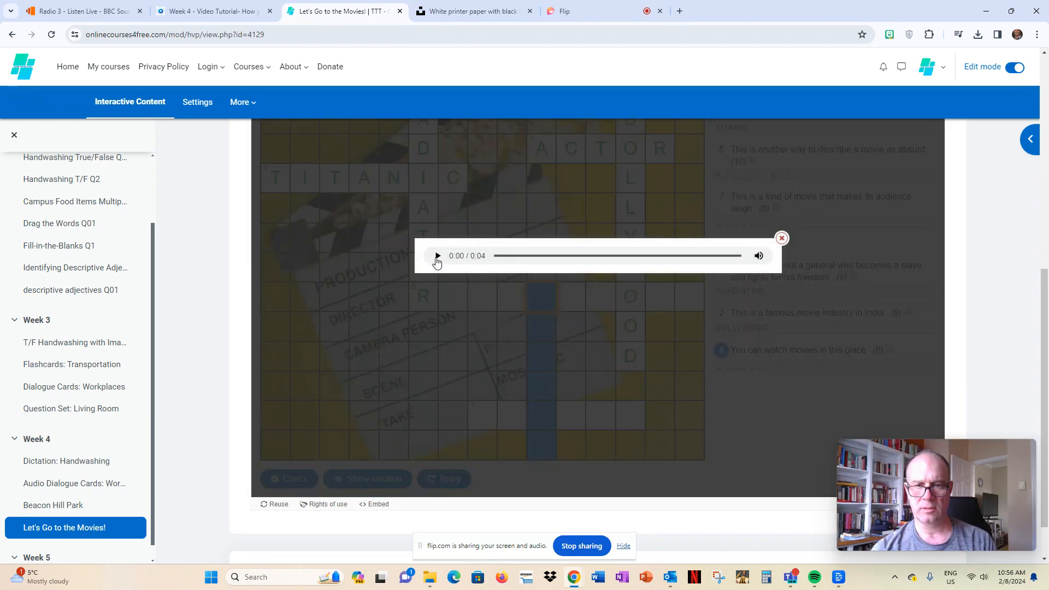
{"action": "left_click", "coordinate": [437, 255]}
{"action": "left_click", "coordinate": [781, 238]}
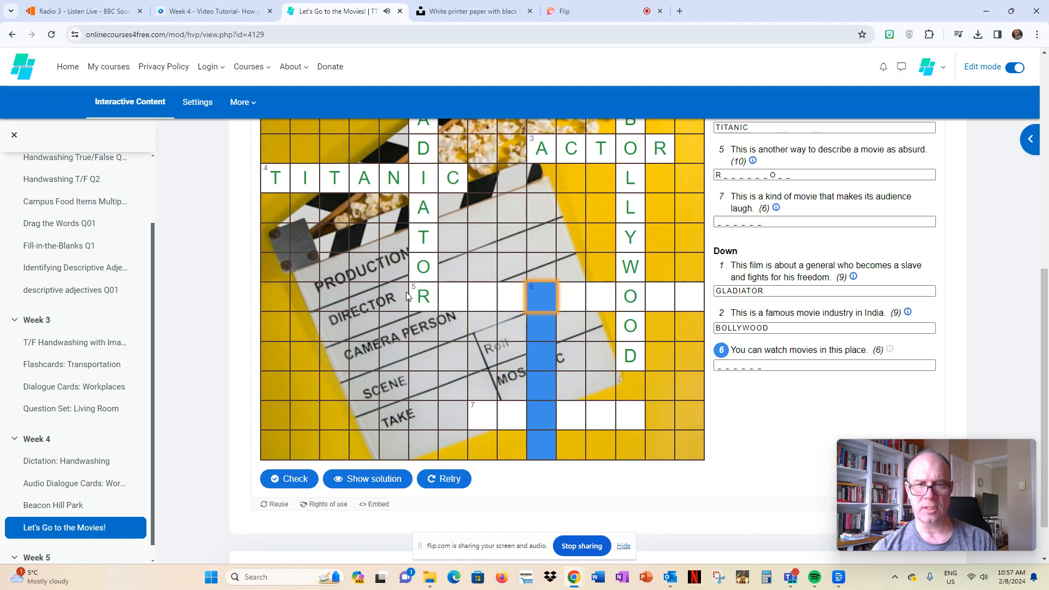
Step: Complete 5 across as RIDICULOUS, continuing from its existing first letter
{"action": "left_click", "coordinate": [424, 298]}
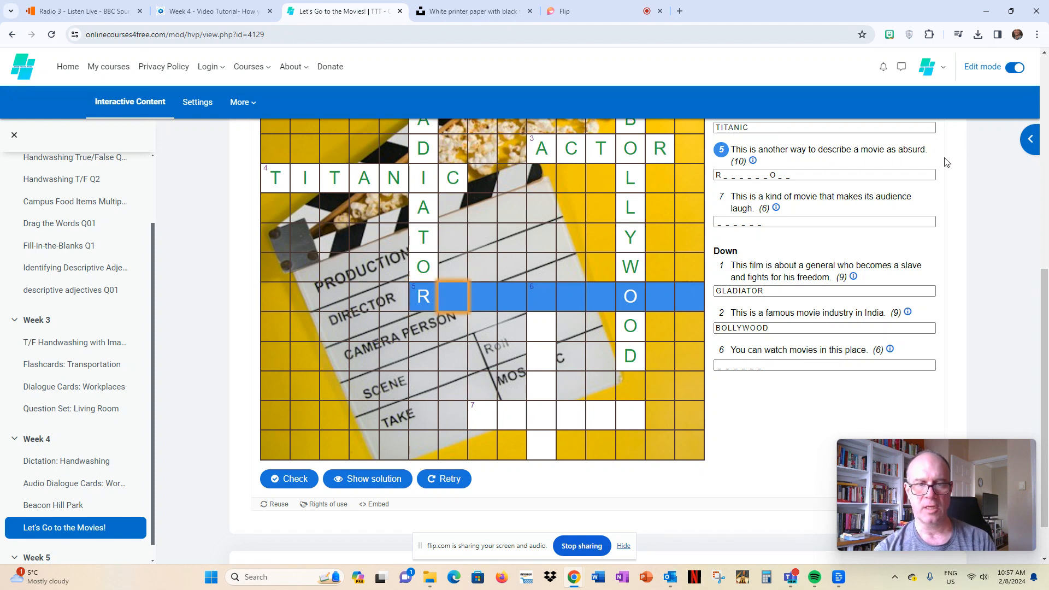
{"action": "type", "text": "IDICULOUS"}
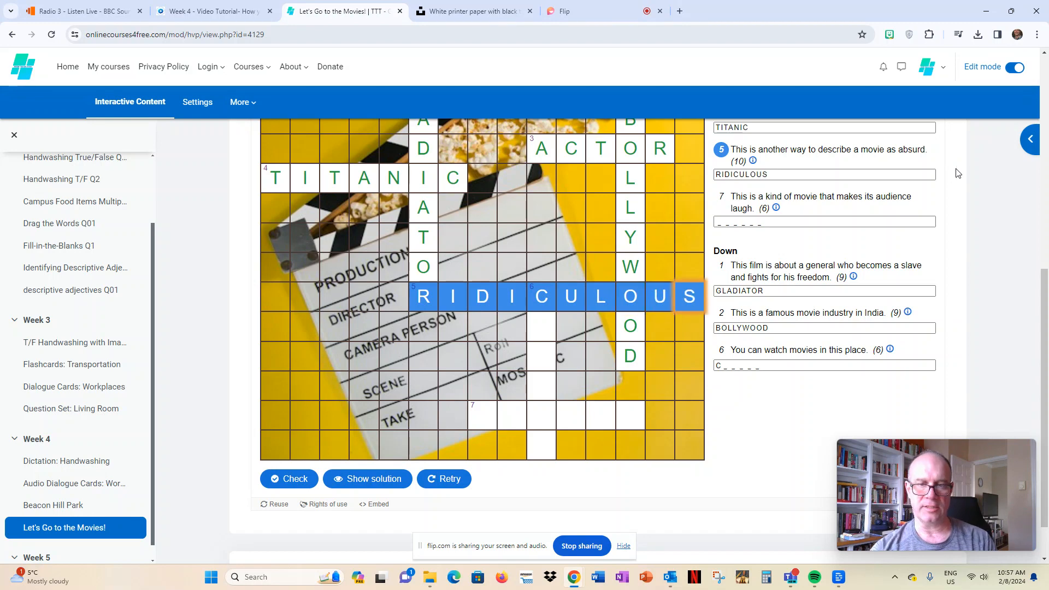
Step: Fill in 6 down with CINEMA, continuing from its existing first letter, and 7 across with COMEDY
{"action": "left_click", "coordinate": [542, 301]}
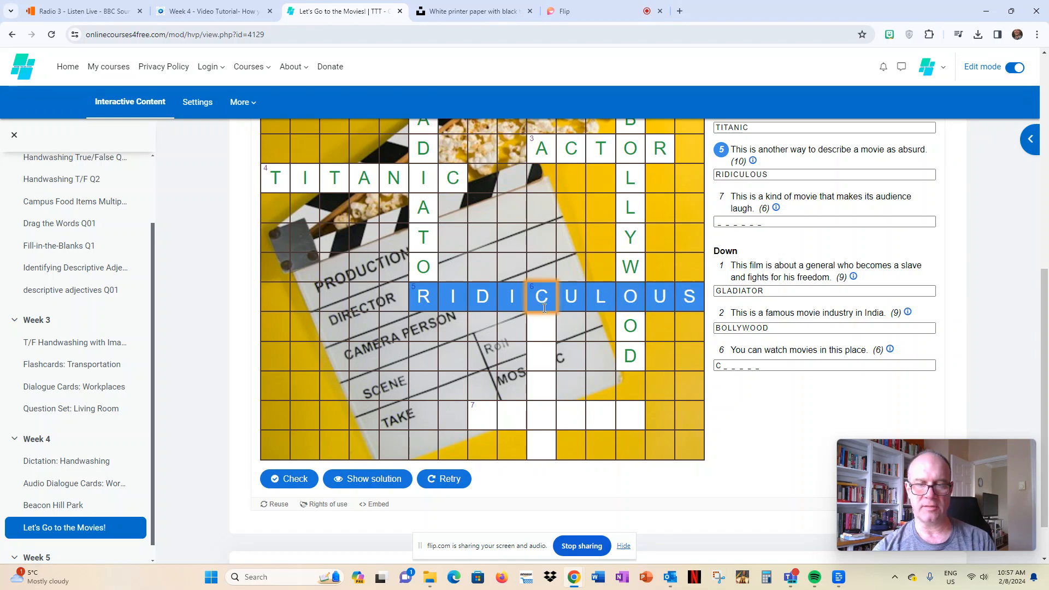
{"action": "type", "text": "C"}
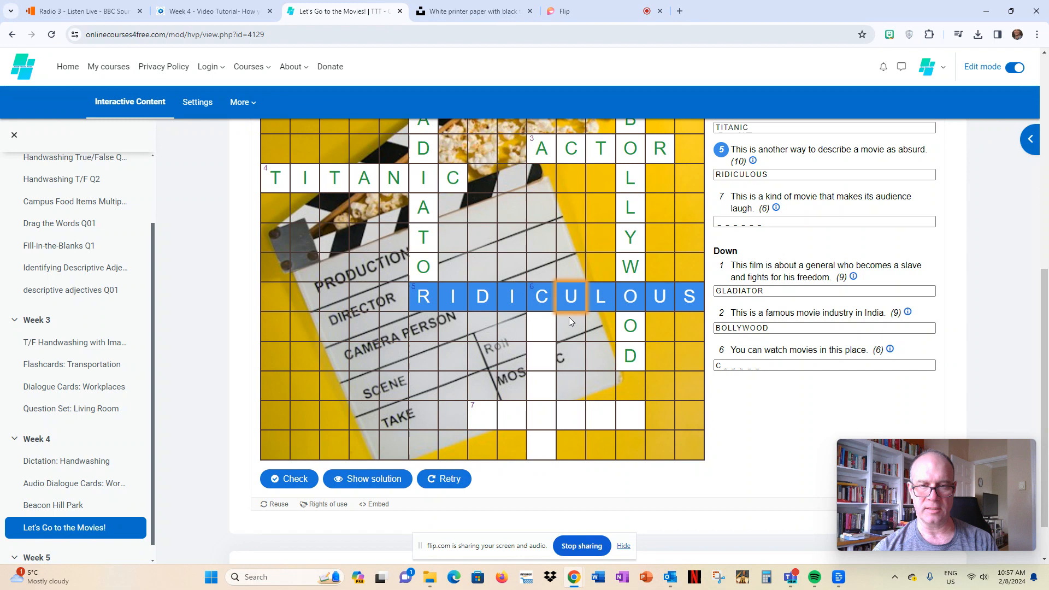
{"action": "left_click", "coordinate": [542, 292]}
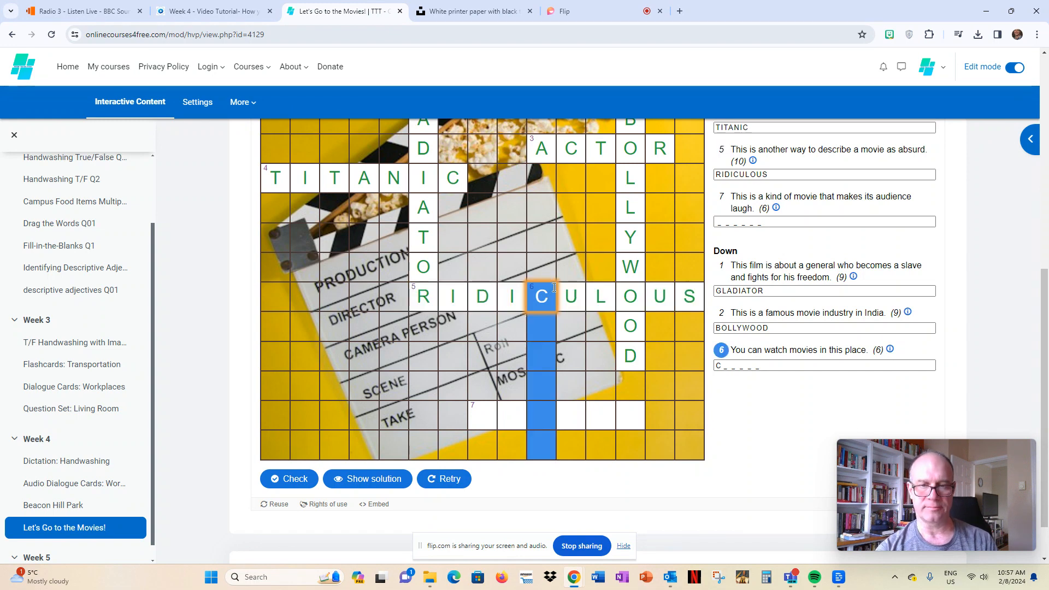
{"action": "type", "text": "CINEMA"}
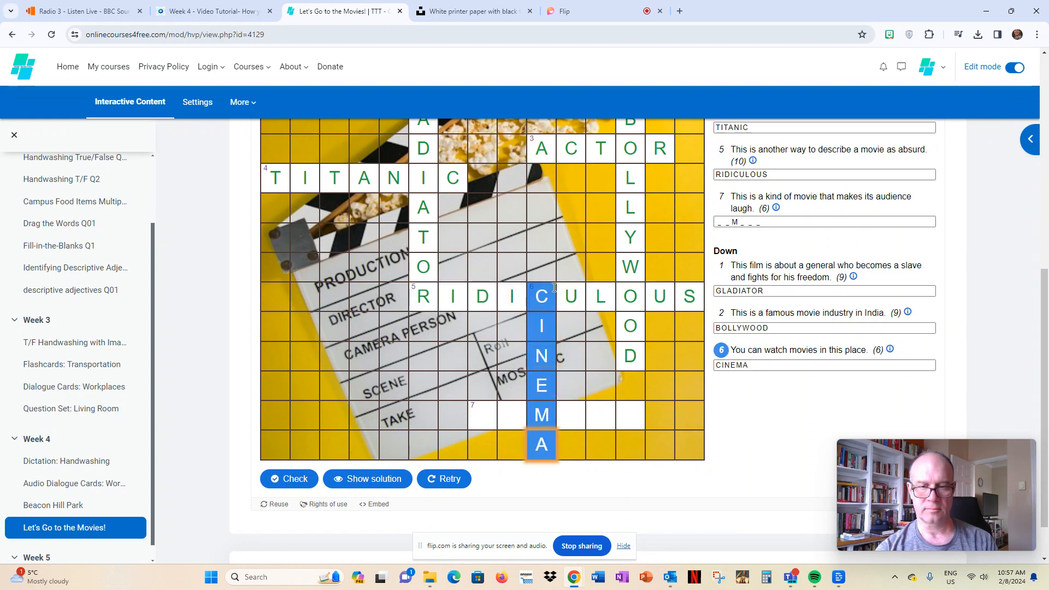
{"action": "left_click", "coordinate": [483, 418]}
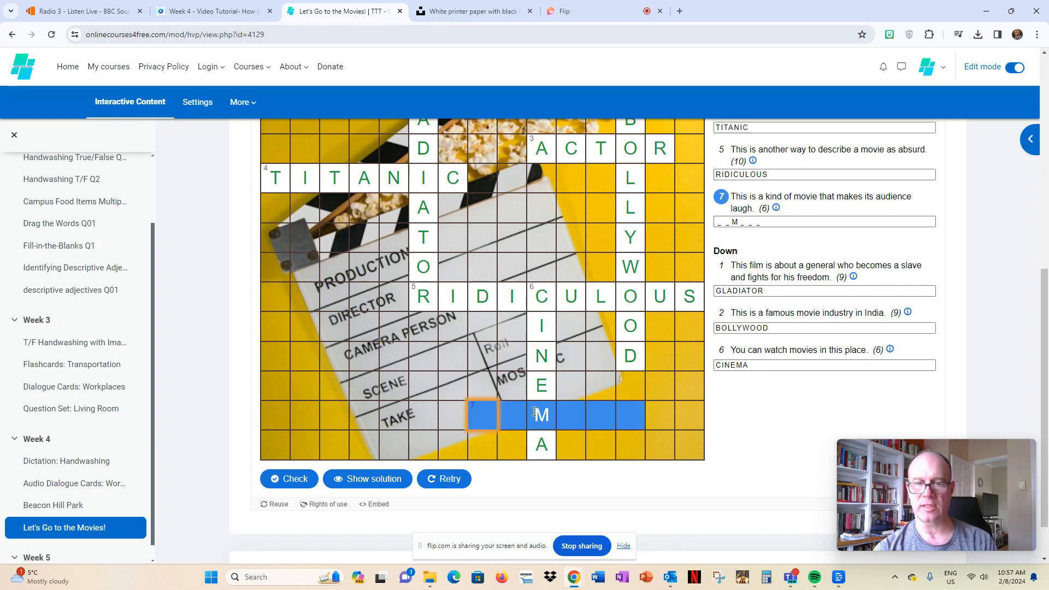
{"action": "type", "text": "comedy"}
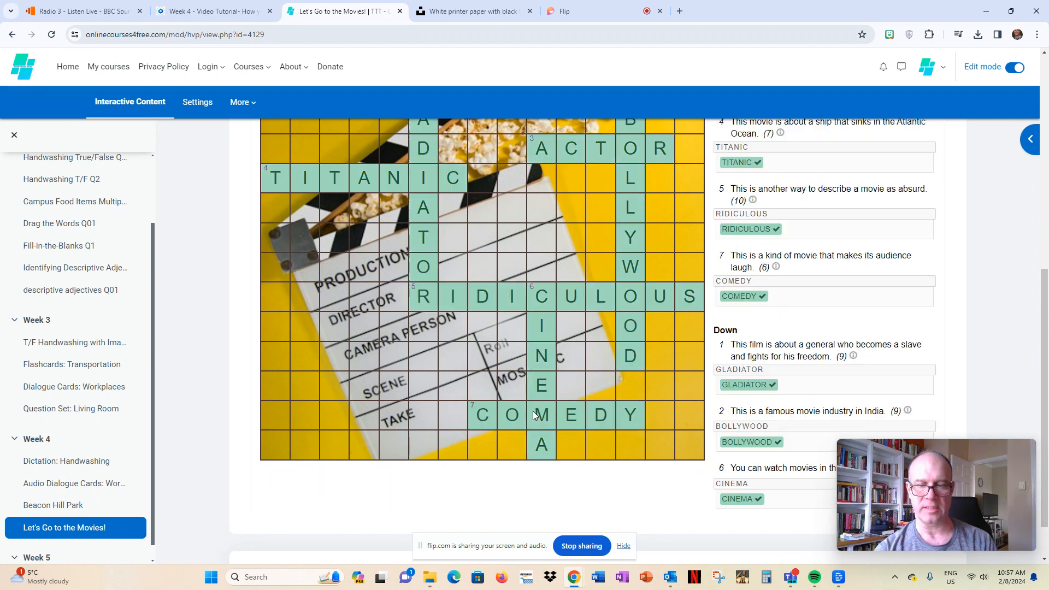
Step: Review the checked crossword, examining the overall score, the filled grid and the points awarded for each across and down answer
{"action": "scroll", "coordinate": [565, 253], "scroll_direction": "down", "scroll_amount": 2}
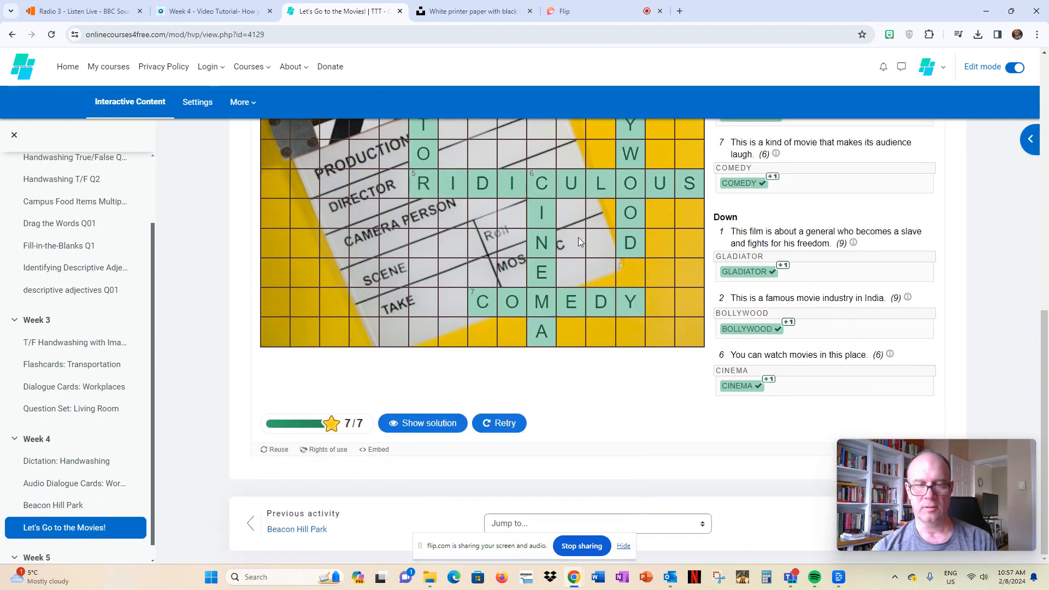
{"action": "scroll", "coordinate": [537, 402], "scroll_direction": "up", "scroll_amount": 3}
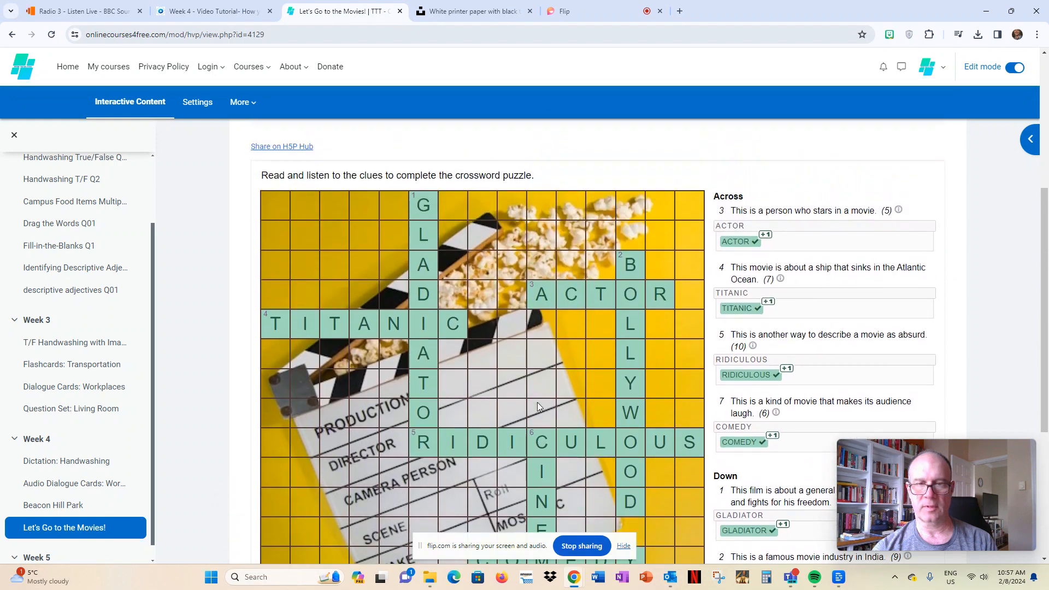
{"action": "scroll", "coordinate": [537, 402], "scroll_direction": "down", "scroll_amount": 1}
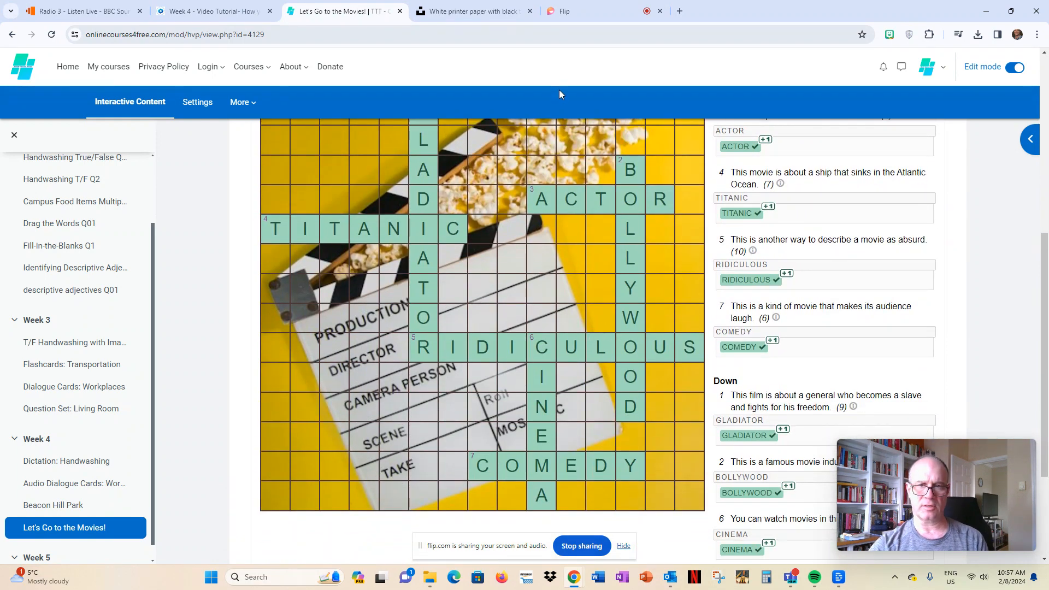
{"action": "scroll", "coordinate": [673, 277], "scroll_direction": "up", "scroll_amount": 1}
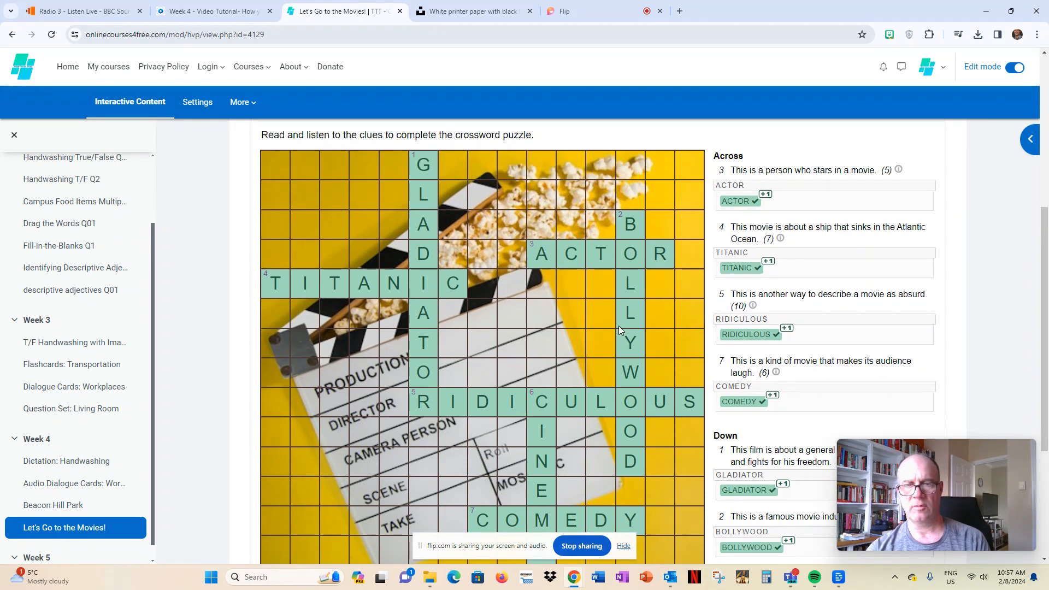
{"action": "scroll", "coordinate": [650, 310], "scroll_direction": "down", "scroll_amount": 1}
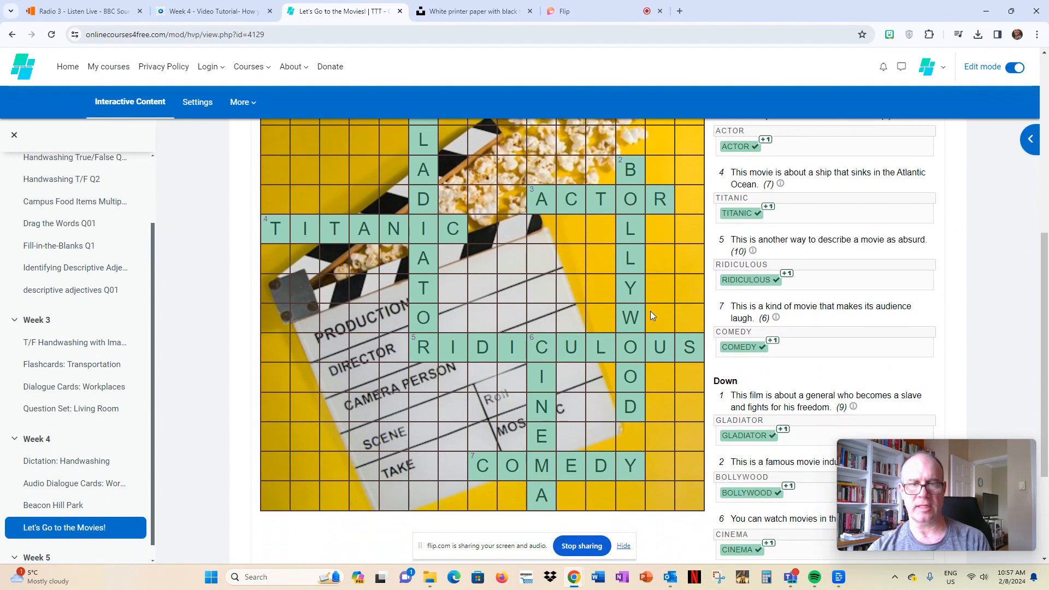
{"action": "scroll", "coordinate": [650, 312], "scroll_direction": "up", "scroll_amount": 2}
{"action": "scroll", "coordinate": [650, 312], "scroll_direction": "down", "scroll_amount": 1}
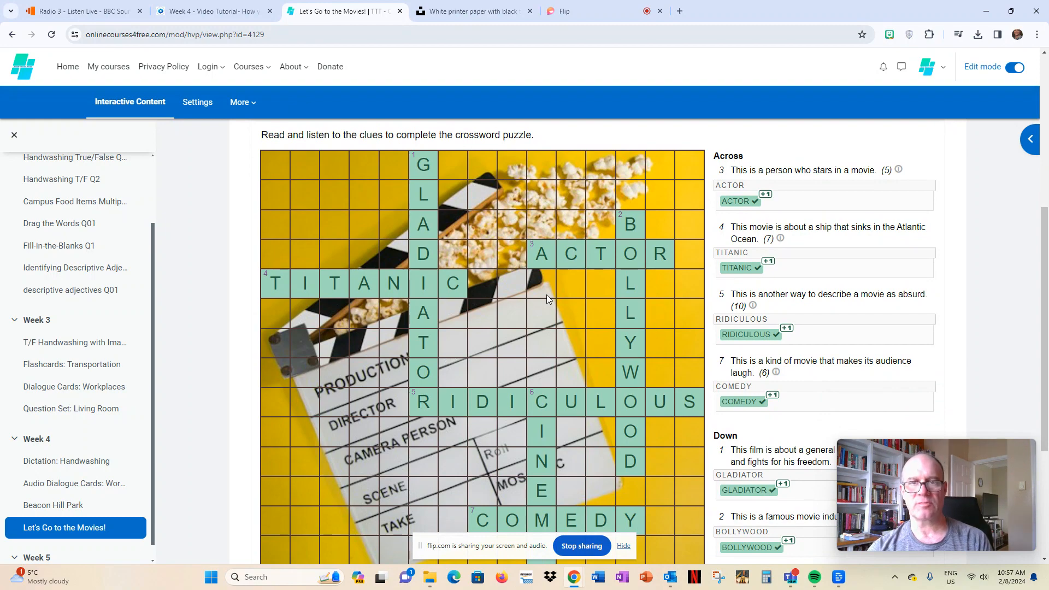
{"action": "scroll", "coordinate": [565, 336], "scroll_direction": "down", "scroll_amount": 4}
{"action": "scroll", "coordinate": [566, 342], "scroll_direction": "up", "scroll_amount": 4}
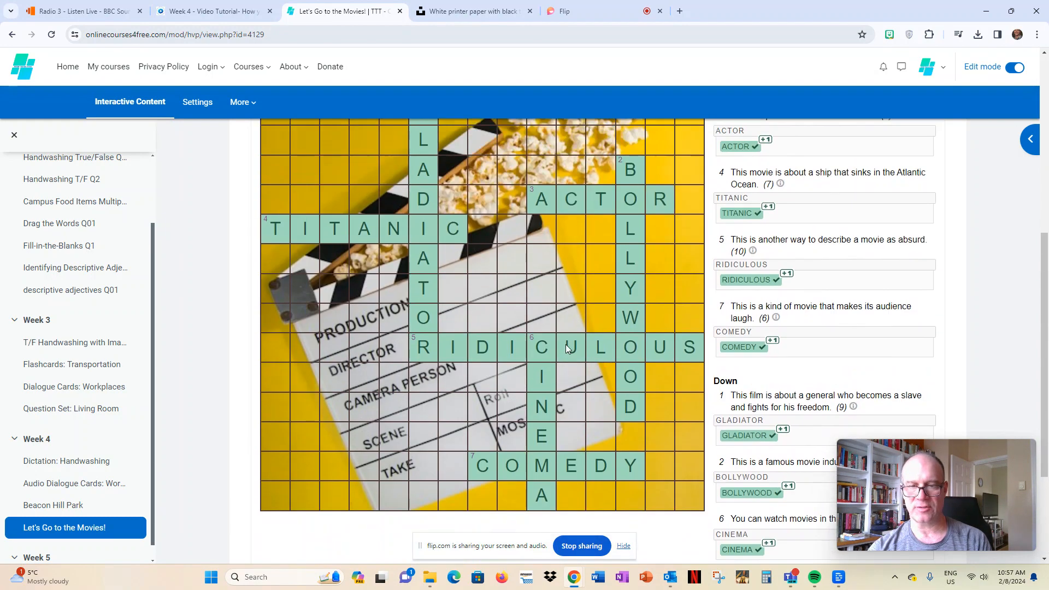
{"action": "scroll", "coordinate": [567, 343], "scroll_direction": "down", "scroll_amount": 1}
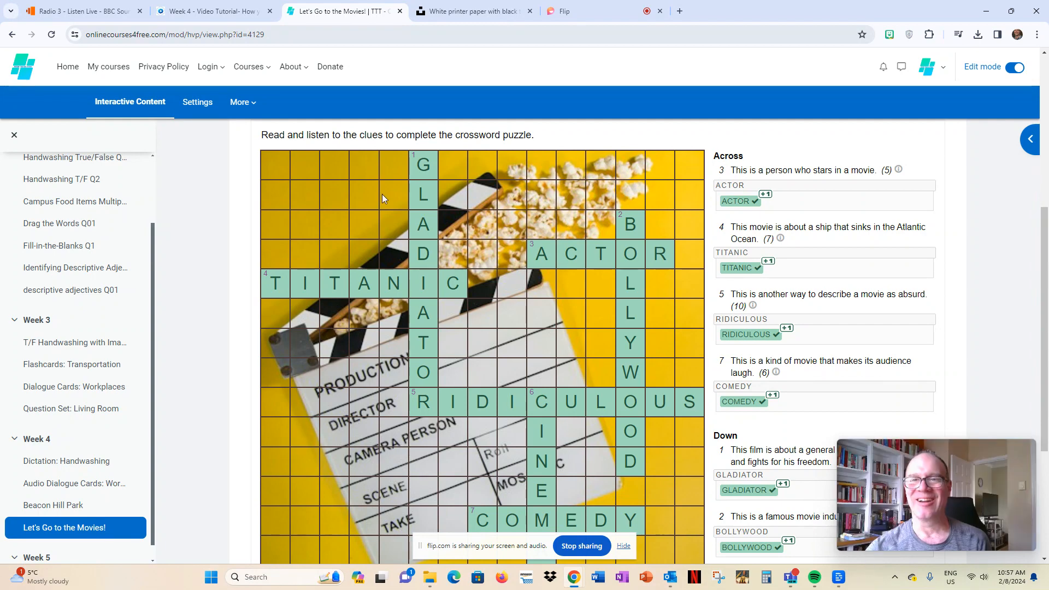
Step: Switch to the Flip screen recording page
{"action": "left_click", "coordinate": [592, 11]}
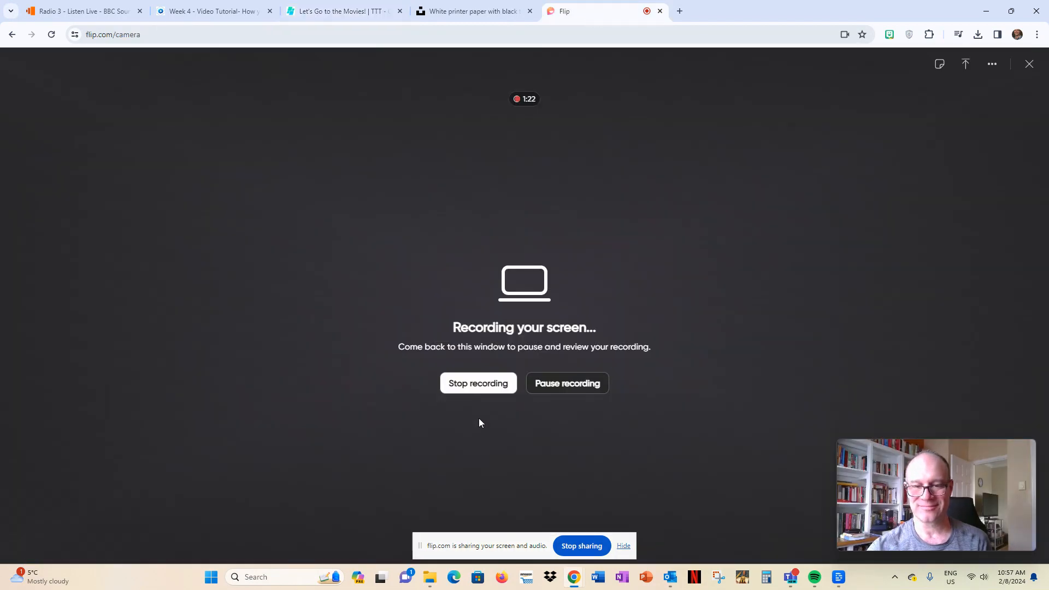